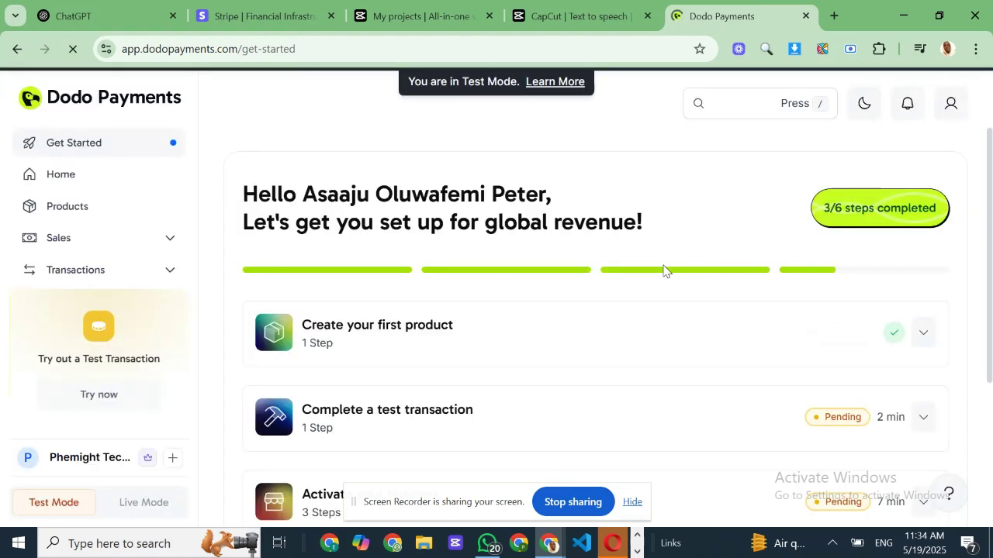
# - Expand the onboarding checklist items Create your first product and Complete a test transaction
pyautogui.scroll(-2, 505, 333)
pyautogui.scroll(2, 505, 332)
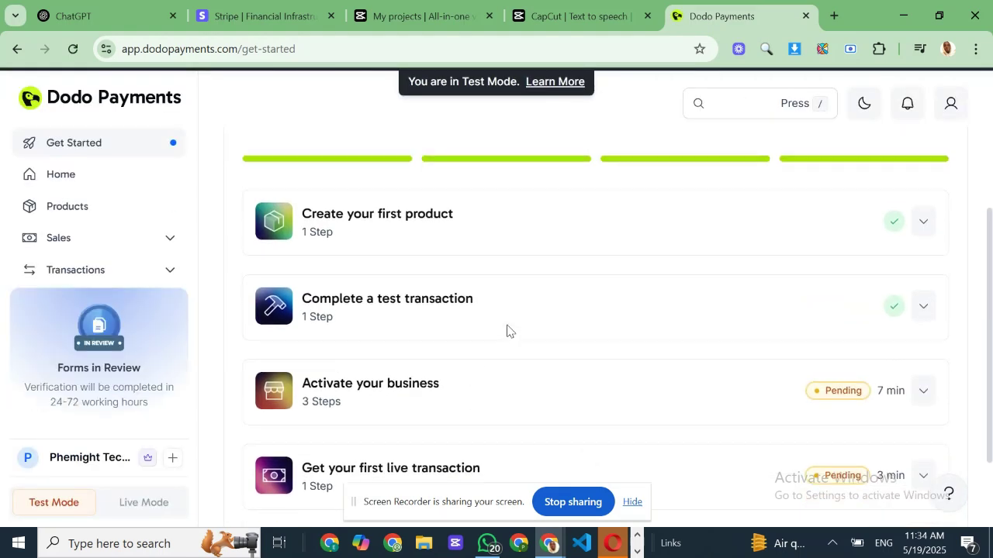
pyautogui.scroll(-2, 507, 331)
pyautogui.scroll(3, 507, 332)
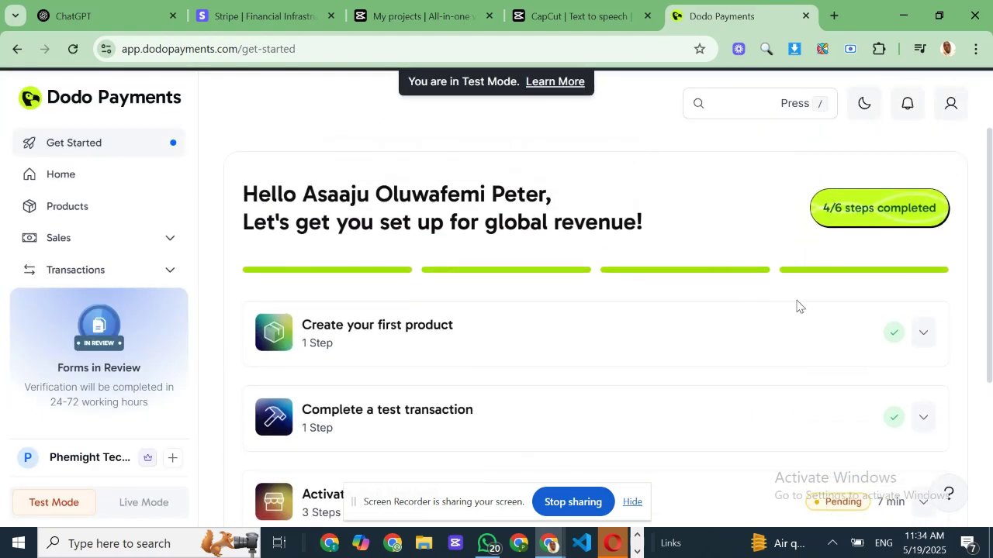
pyautogui.click(921, 334)
pyautogui.scroll(-2, 856, 337)
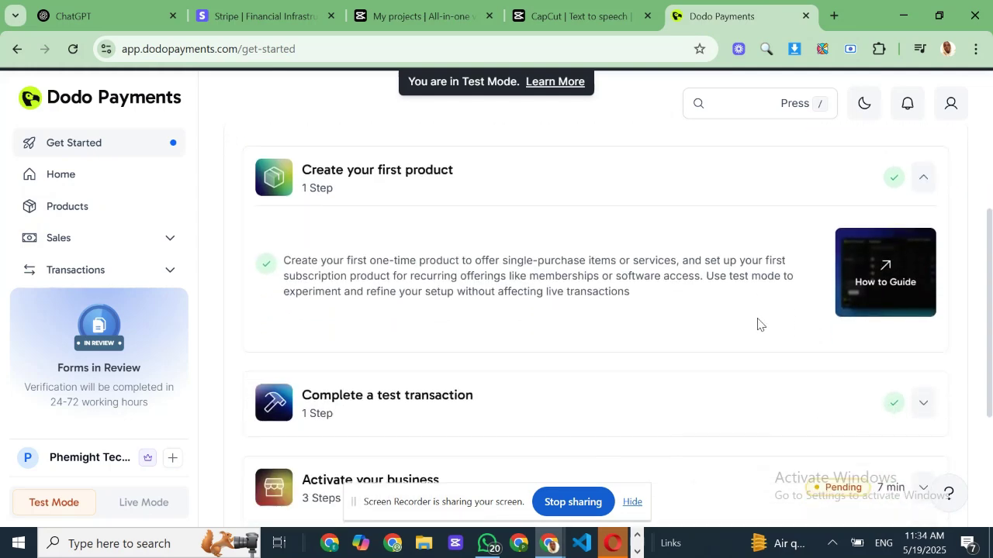
pyautogui.scroll(1, 803, 324)
pyautogui.scroll(1, 803, 324)
pyautogui.scroll(-2, 822, 318)
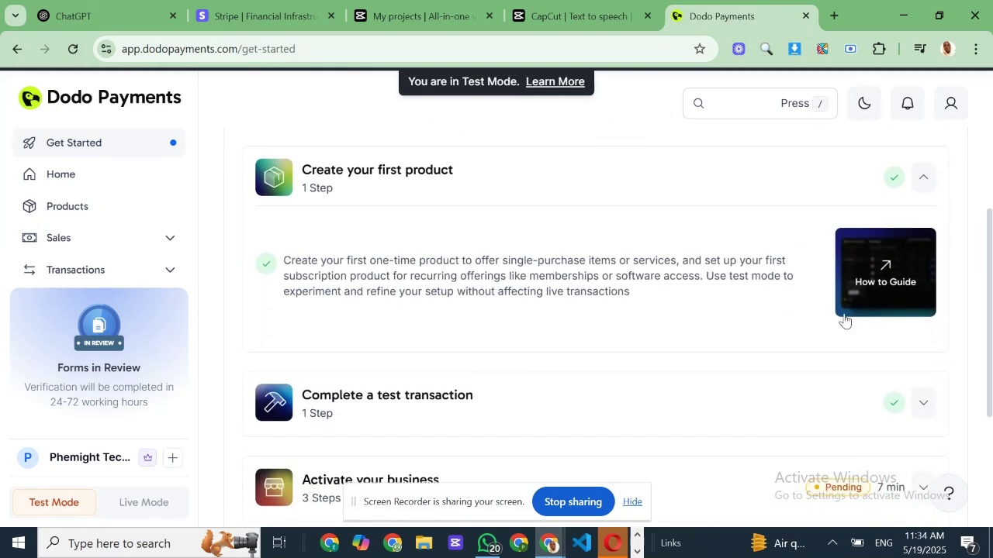
pyautogui.click(922, 398)
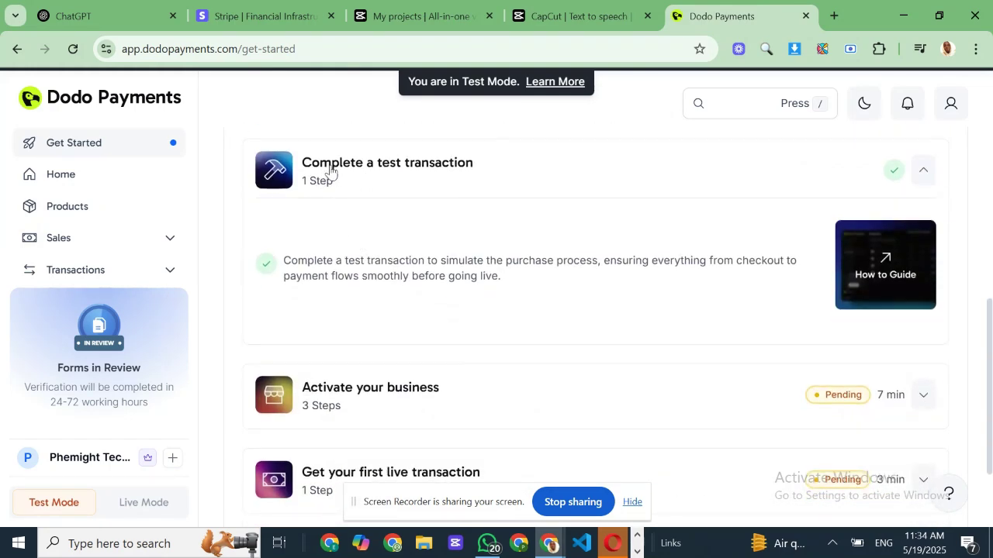
pyautogui.scroll(4, 348, 179)
# - Browse the other checklist items, Activate your business and Get your first live transaction
pyautogui.moveTo(302, 245); pyautogui.dragTo(416, 257)
pyautogui.click(412, 266)
pyautogui.scroll(-2, 332, 283)
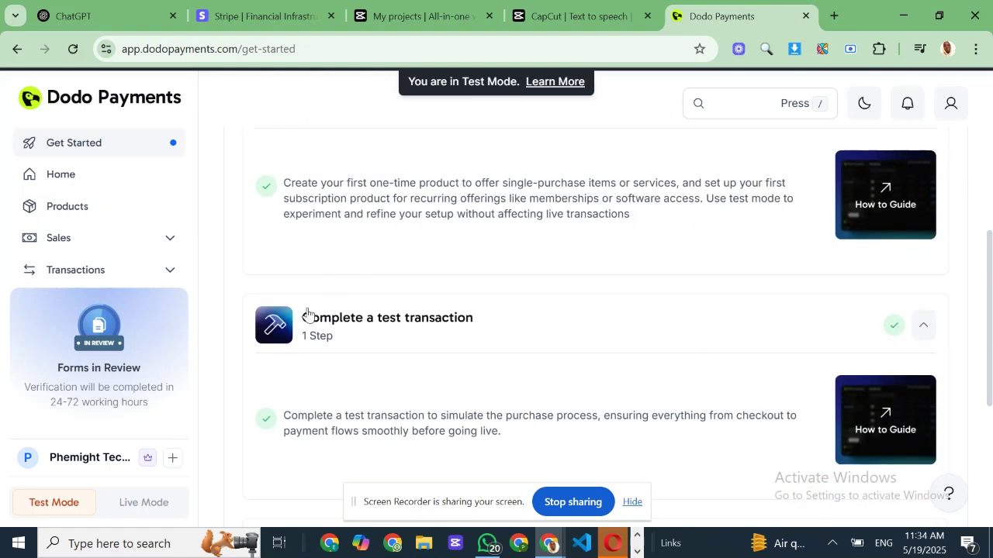
pyautogui.moveTo(308, 314); pyautogui.dragTo(466, 311)
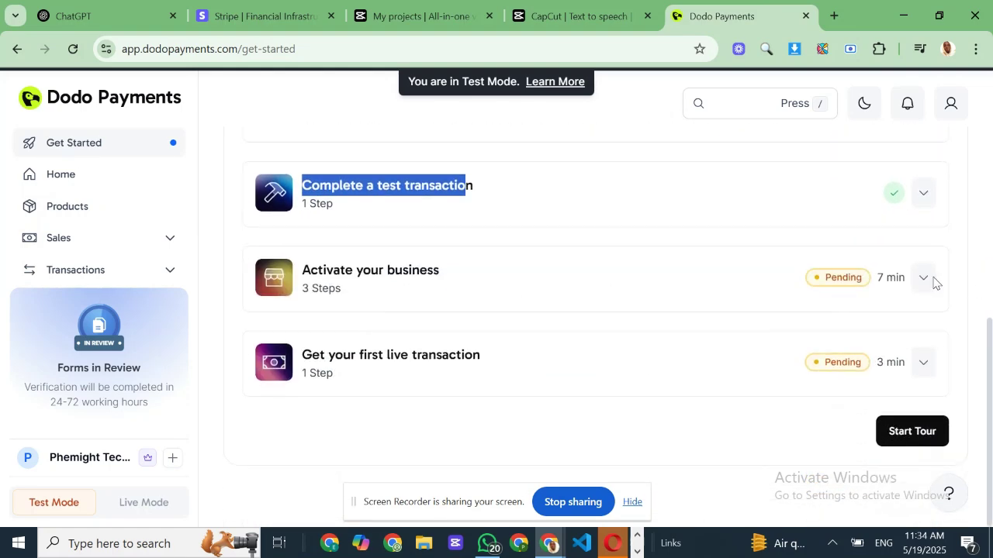
pyautogui.click(933, 281)
pyautogui.moveTo(303, 269); pyautogui.dragTo(455, 277)
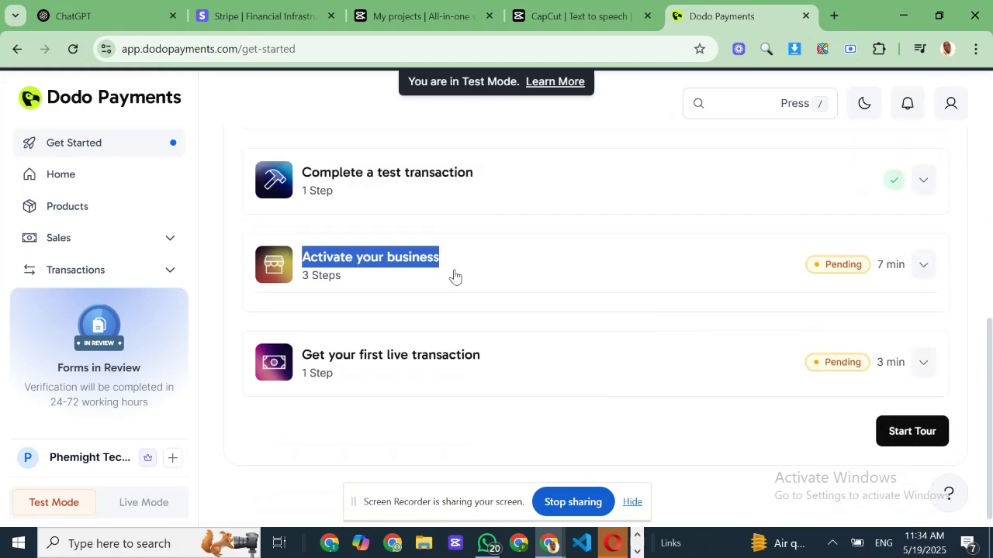
pyautogui.moveTo(303, 355); pyautogui.dragTo(478, 349)
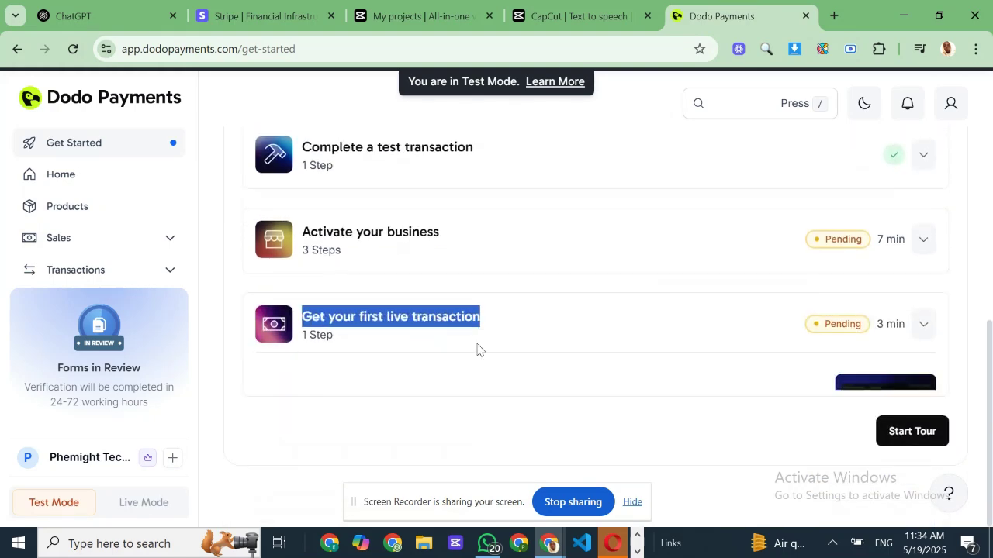
pyautogui.scroll(5, 457, 334)
pyautogui.scroll(-2, 104, 206)
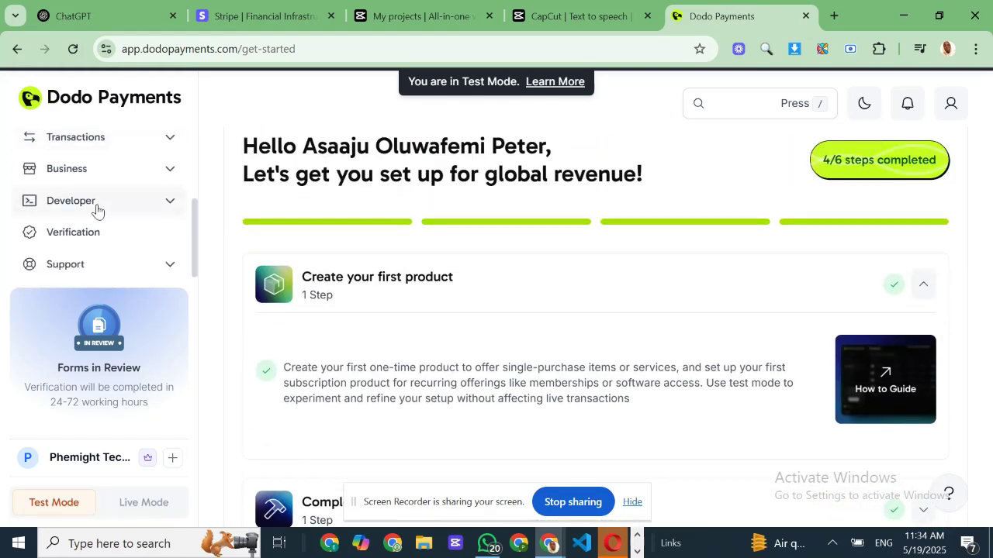
# - Expand the sidebar's developer, business, transactions and sales sections to see their pages
pyautogui.click(98, 201)
pyautogui.click(118, 182)
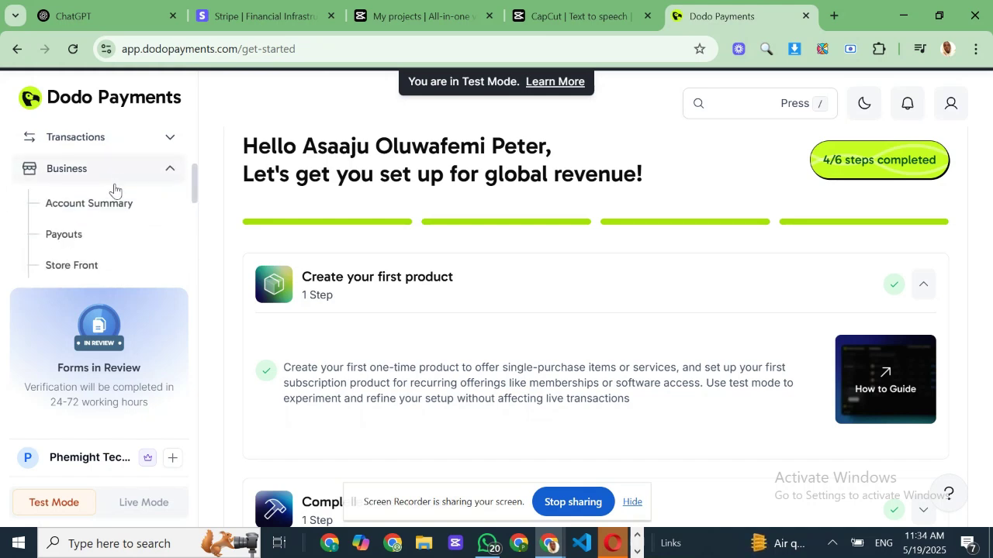
pyautogui.scroll(-2, 116, 194)
pyautogui.scroll(4, 116, 195)
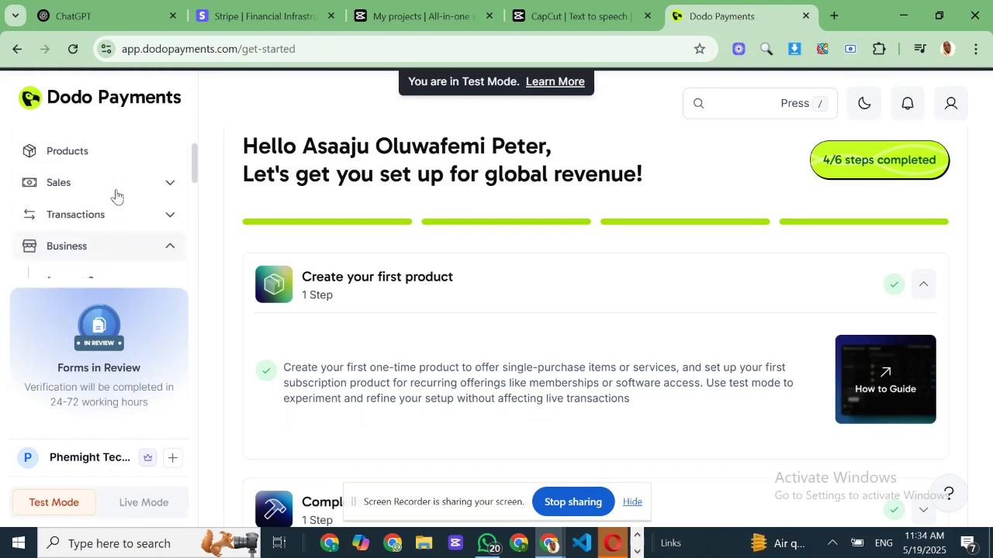
pyautogui.click(113, 214)
pyautogui.scroll(-2, 114, 219)
pyautogui.scroll(1, 115, 218)
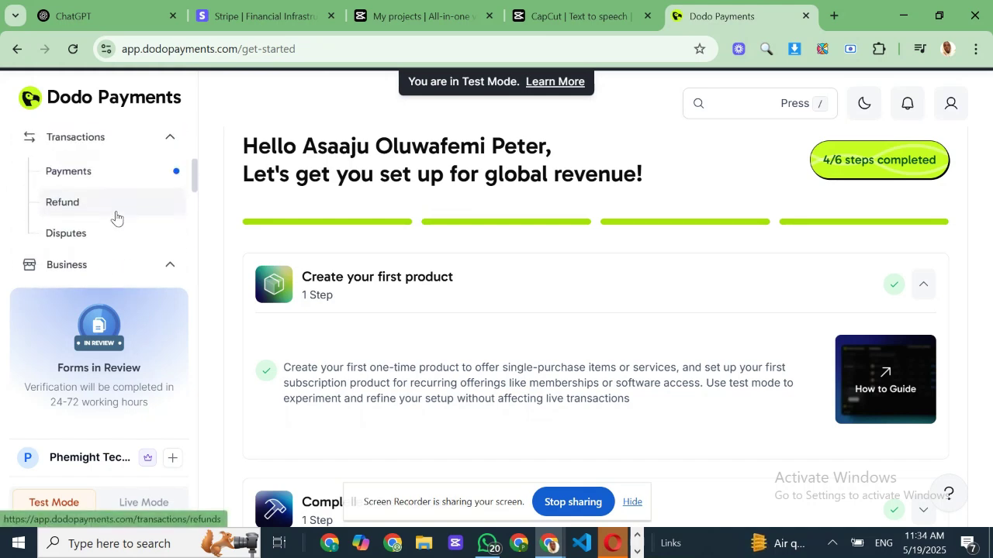
pyautogui.scroll(1, 115, 217)
pyautogui.click(117, 215)
pyautogui.click(118, 186)
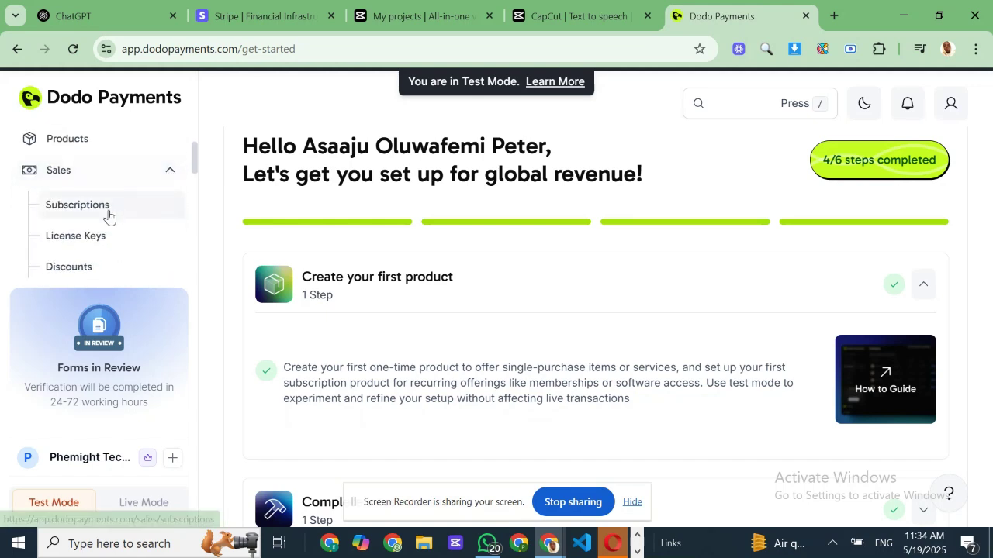
pyautogui.scroll(-2, 107, 216)
pyautogui.scroll(3, 111, 212)
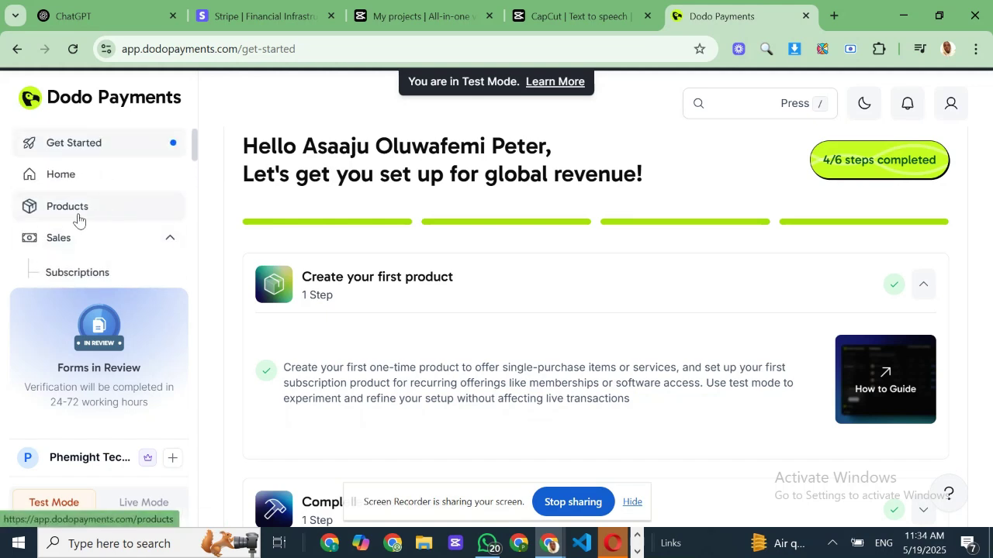
# - Open Products, start a new product, and name it 'A Blog Template'
pyautogui.click(79, 216)
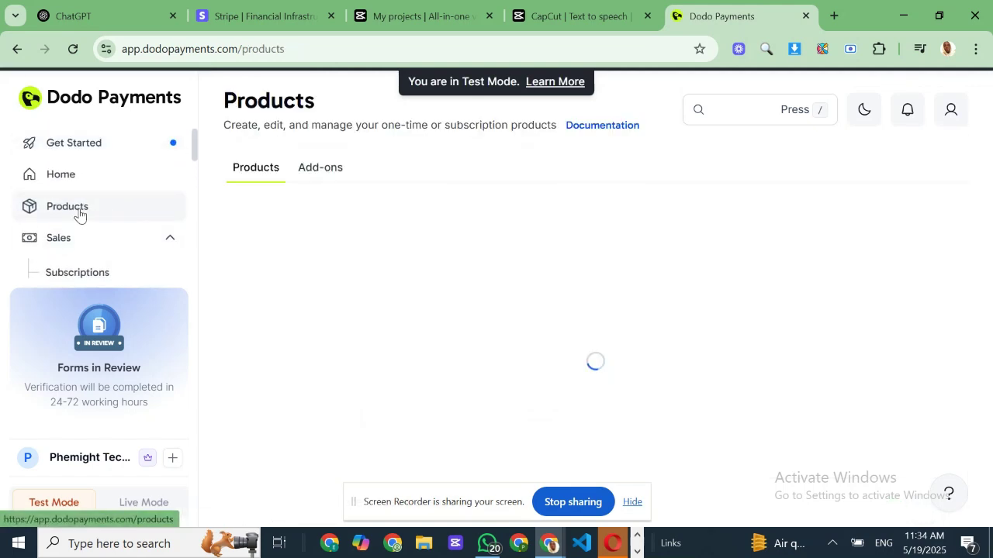
pyautogui.click(897, 237)
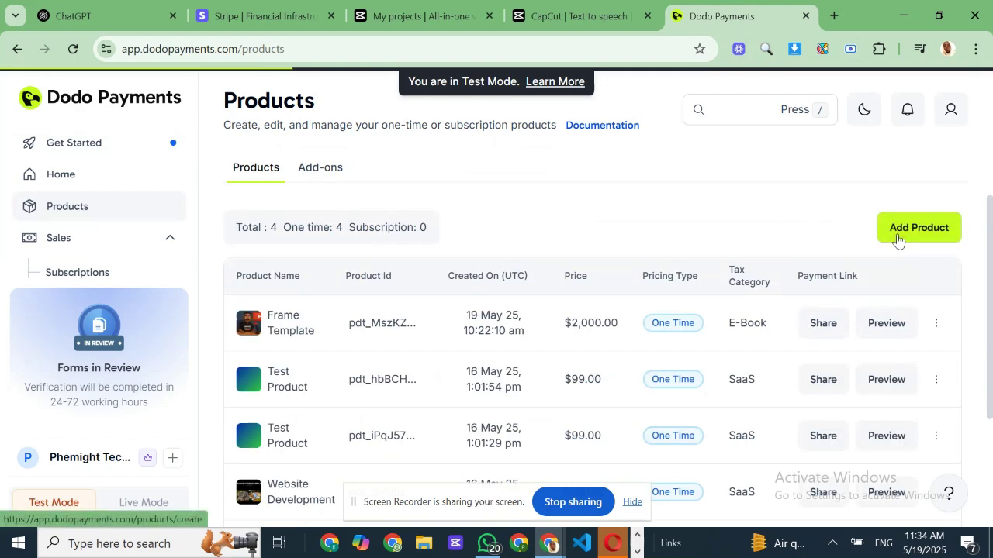
pyautogui.click(316, 286)
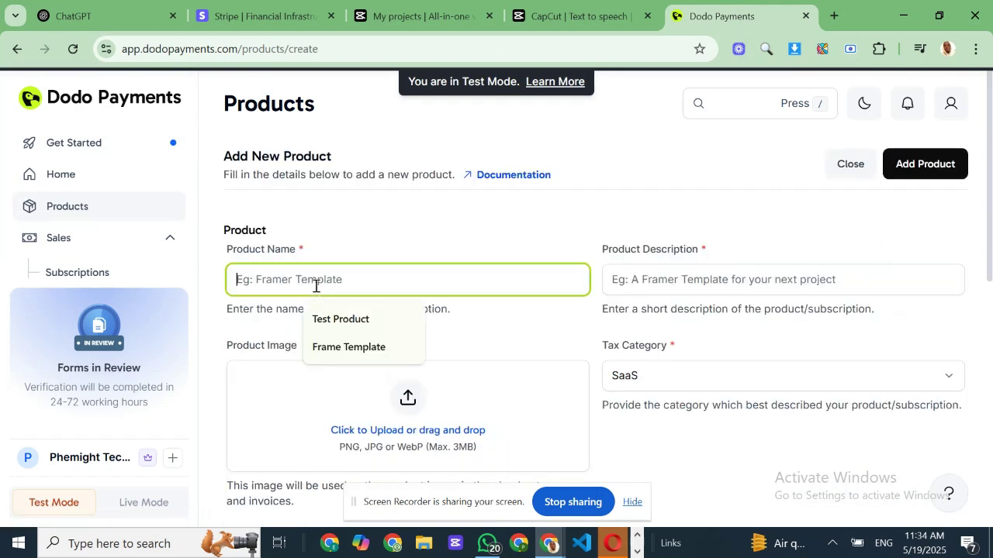
pyautogui.write('Ju')
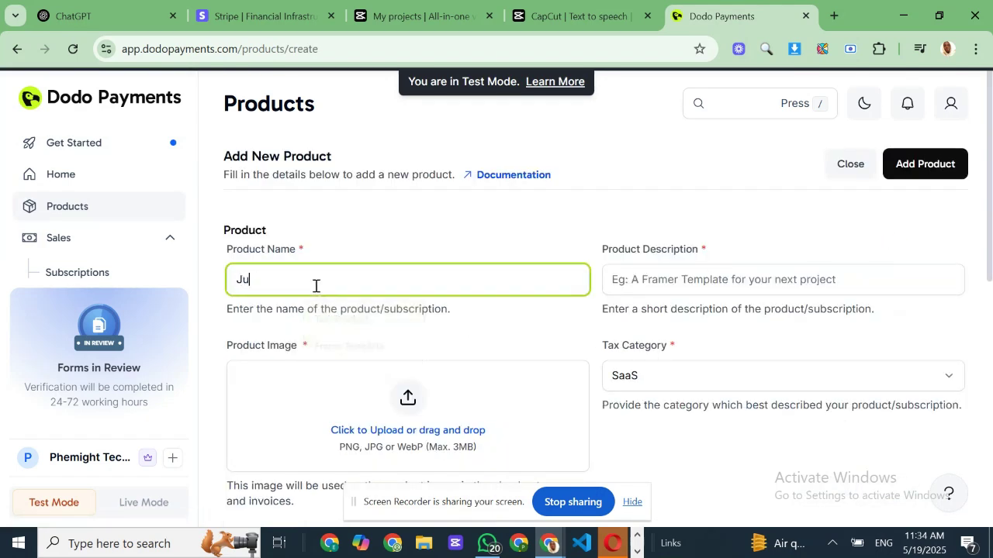
pyautogui.press('BackSpace')
pyautogui.press('BackSpace')
pyautogui.press('BackSpace')
pyautogui.press('BackSpace')
pyautogui.write('A Blog Template')
# - Fill in the description 'Test product description' and set the tax category to Edtech
pyautogui.click(654, 285)
pyautogui.click(694, 318)
pyautogui.press('Tab')
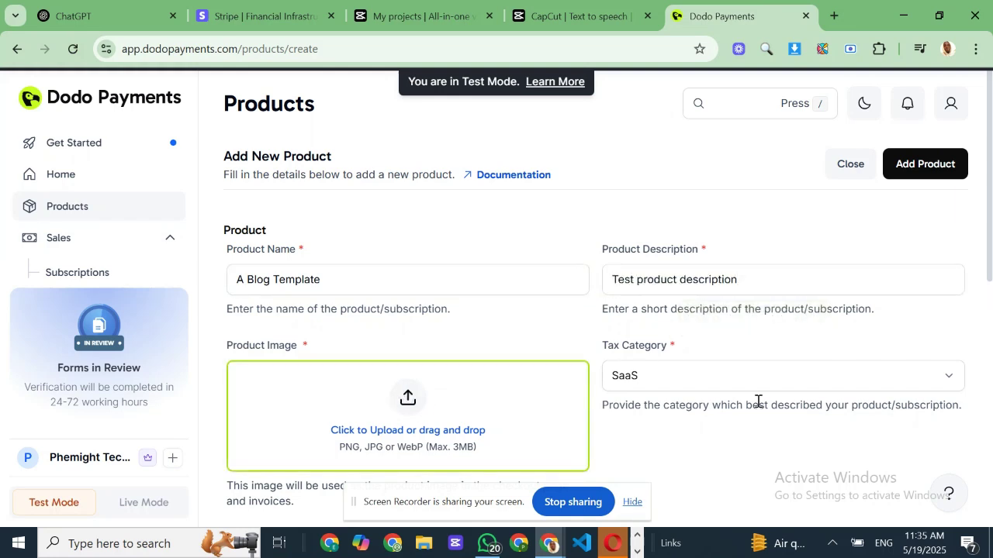
pyautogui.click(753, 380)
pyautogui.click(745, 386)
pyautogui.click(744, 386)
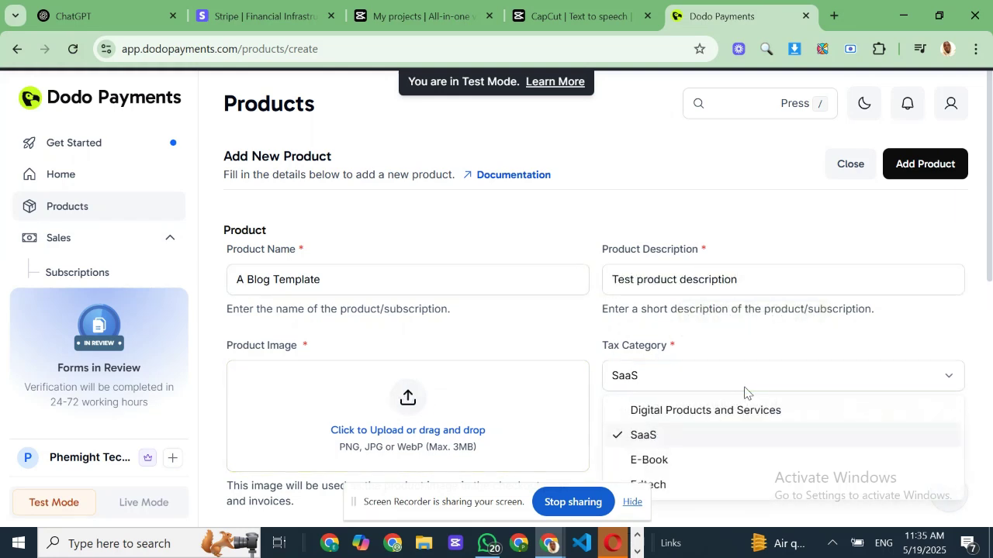
pyautogui.click(696, 484)
pyautogui.click(413, 425)
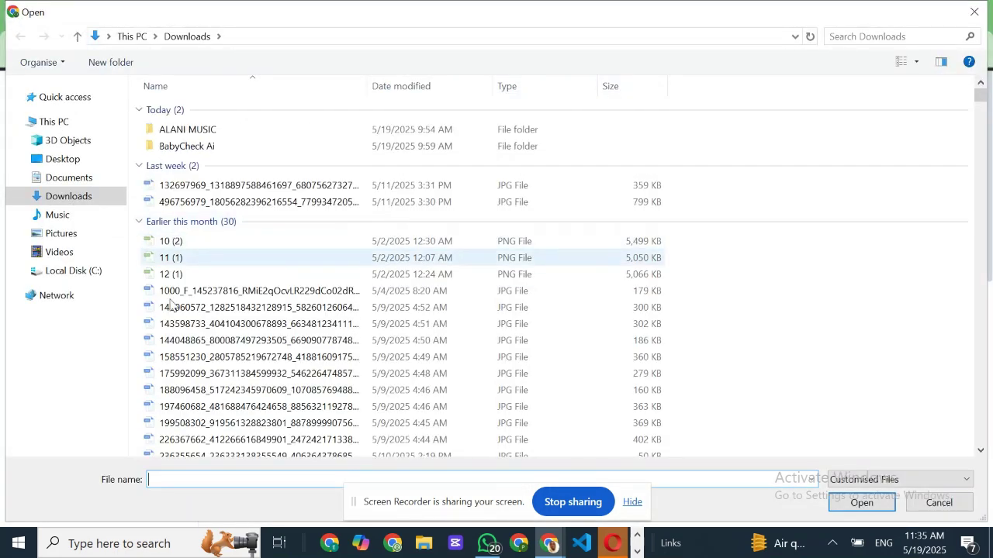
# - Use a house photo from Downloads, cropped, as the product image
pyautogui.click(184, 339)
pyautogui.doubleClick(183, 310)
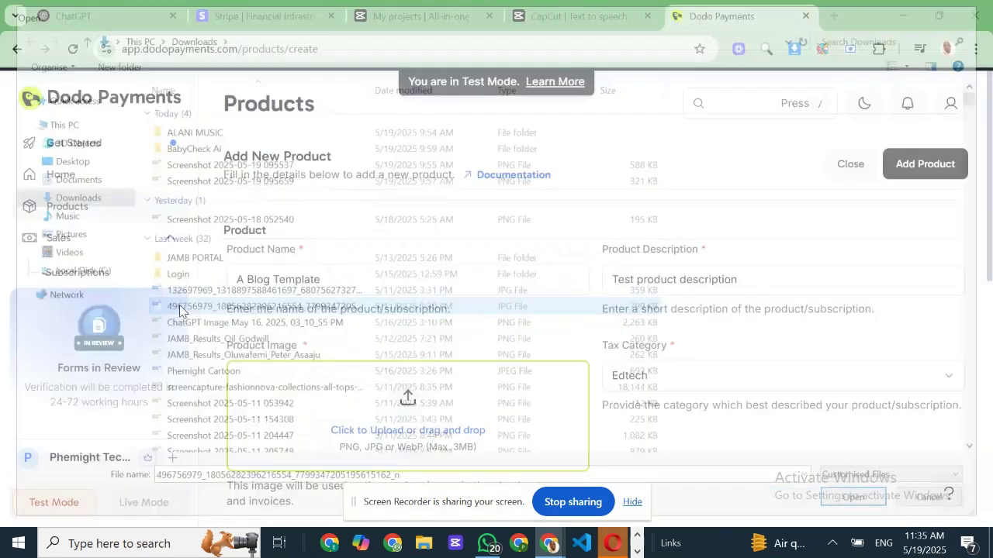
pyautogui.scroll(-4, 357, 383)
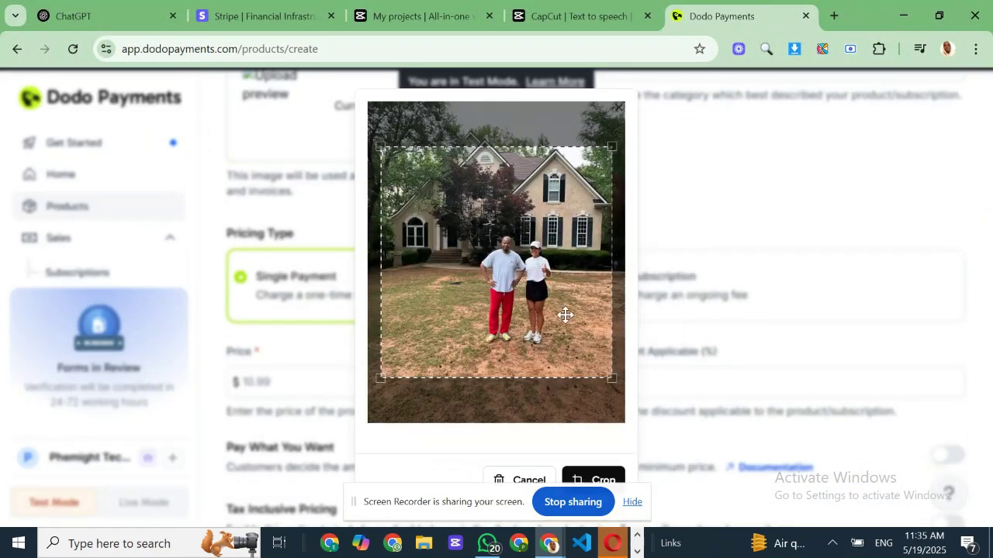
pyautogui.click(589, 480)
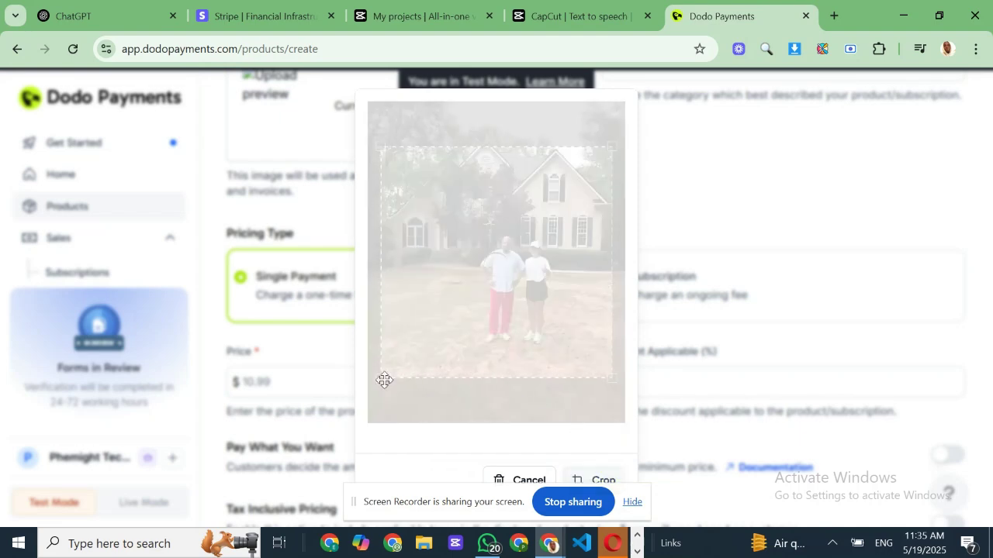
pyautogui.scroll(-2, 375, 390)
pyautogui.click(300, 239)
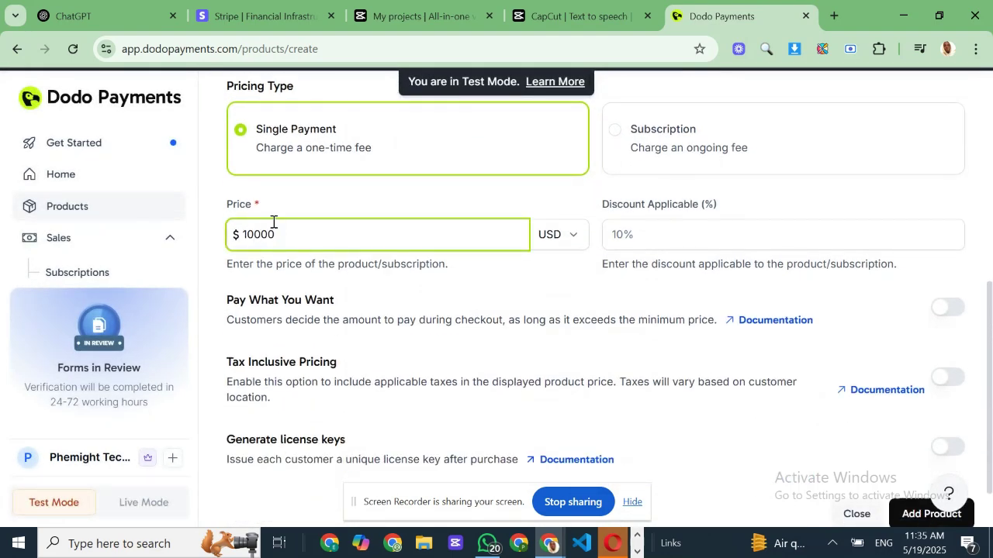
# - Set a 10% discount on the $10000 single-payment price
pyautogui.moveTo(221, 210); pyautogui.dragTo(262, 207)
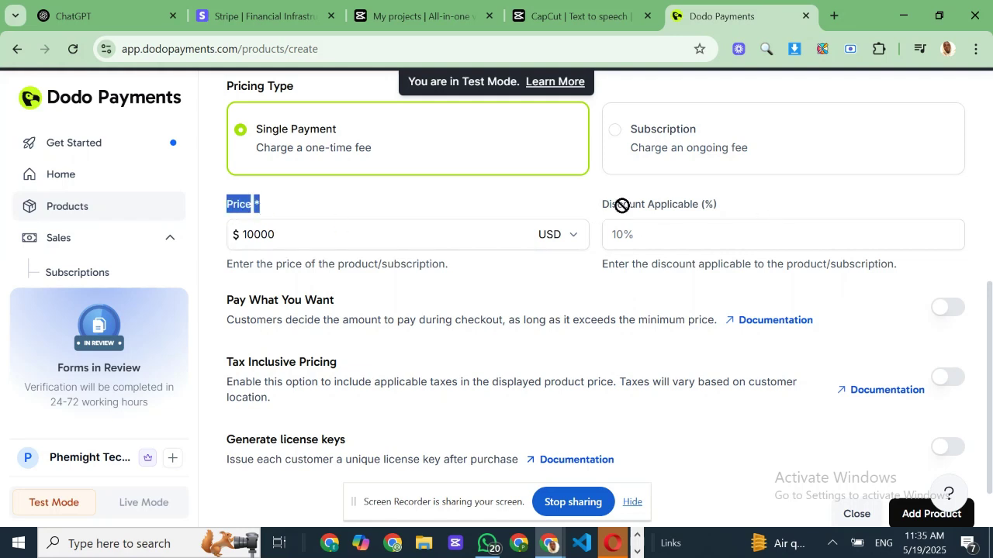
pyautogui.click(667, 207)
pyautogui.moveTo(607, 205); pyautogui.dragTo(723, 206)
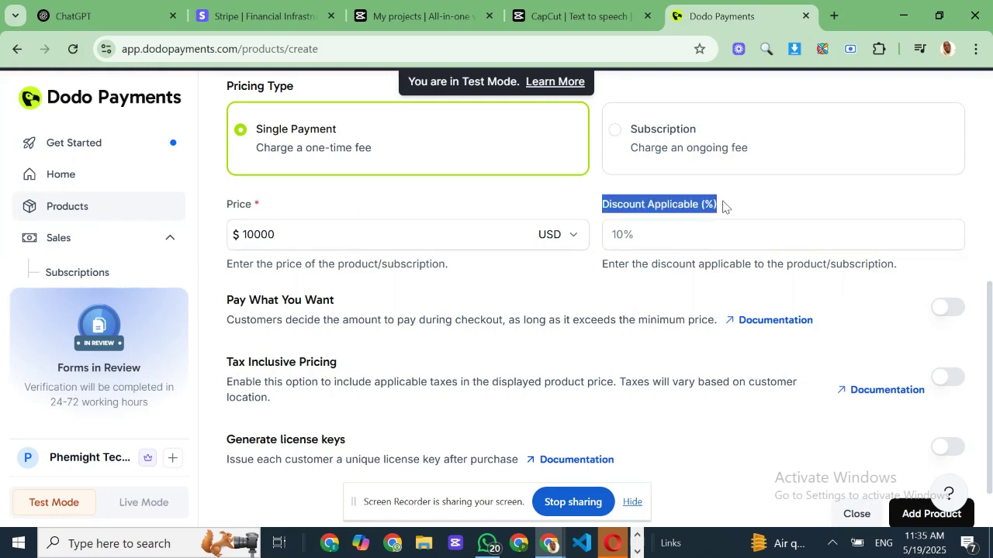
pyautogui.click(620, 239)
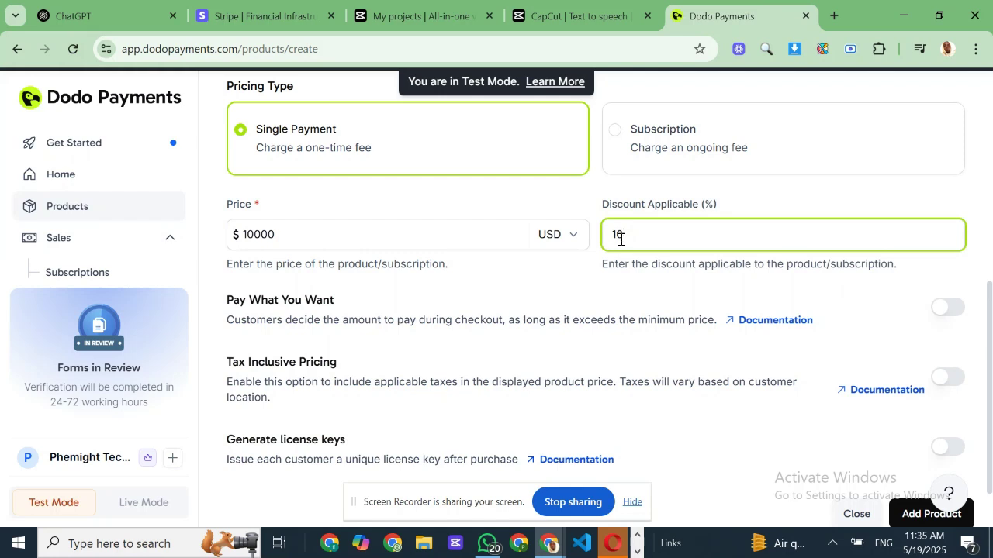
# - Review the Pay What You Want, Tax Inclusive Pricing and license-key options, leaving them off
pyautogui.scroll(-1, 613, 250)
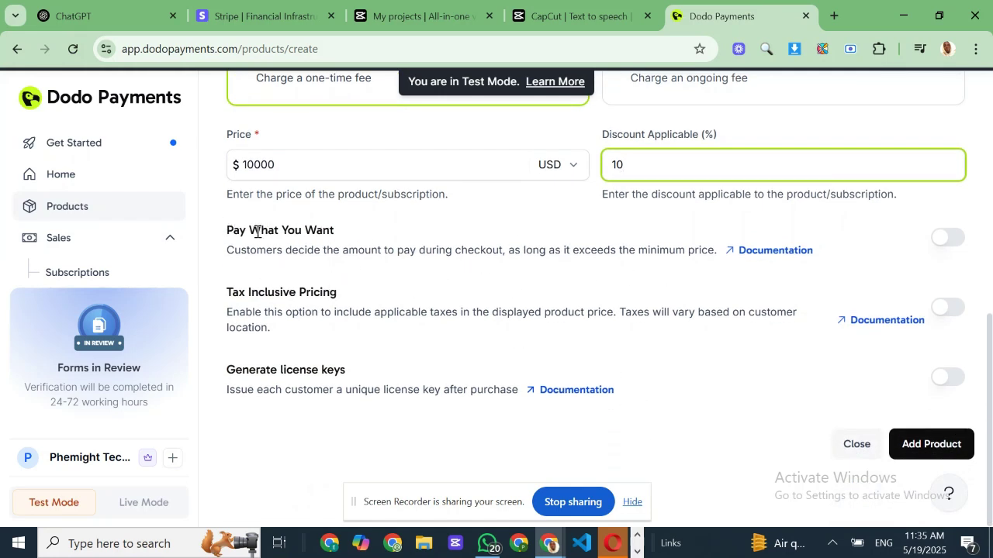
pyautogui.moveTo(231, 227); pyautogui.dragTo(680, 264)
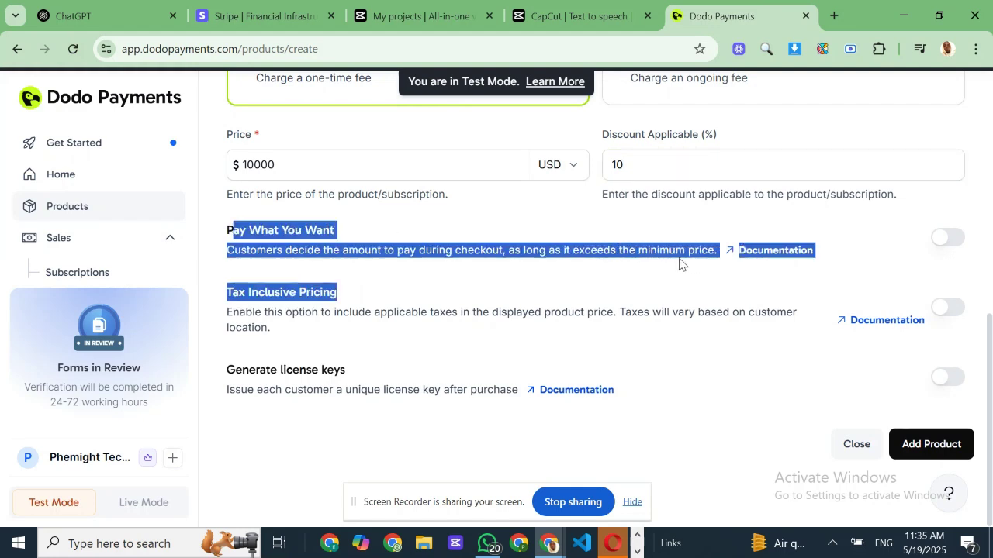
pyautogui.click(236, 309)
pyautogui.moveTo(213, 290); pyautogui.dragTo(363, 328)
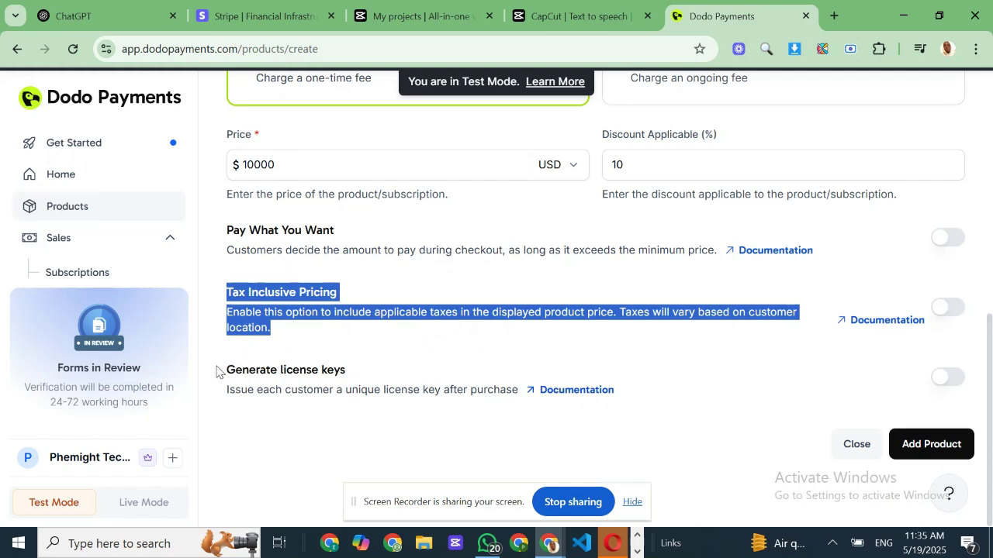
pyautogui.moveTo(217, 371); pyautogui.dragTo(531, 404)
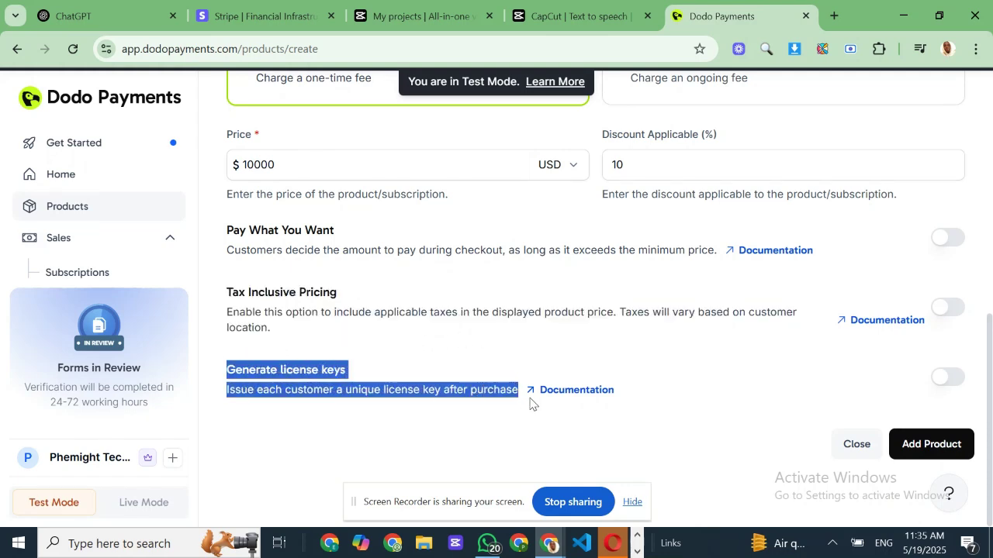
pyautogui.click(853, 399)
# - Save the product and open the payment link for A Blog Template
pyautogui.click(923, 448)
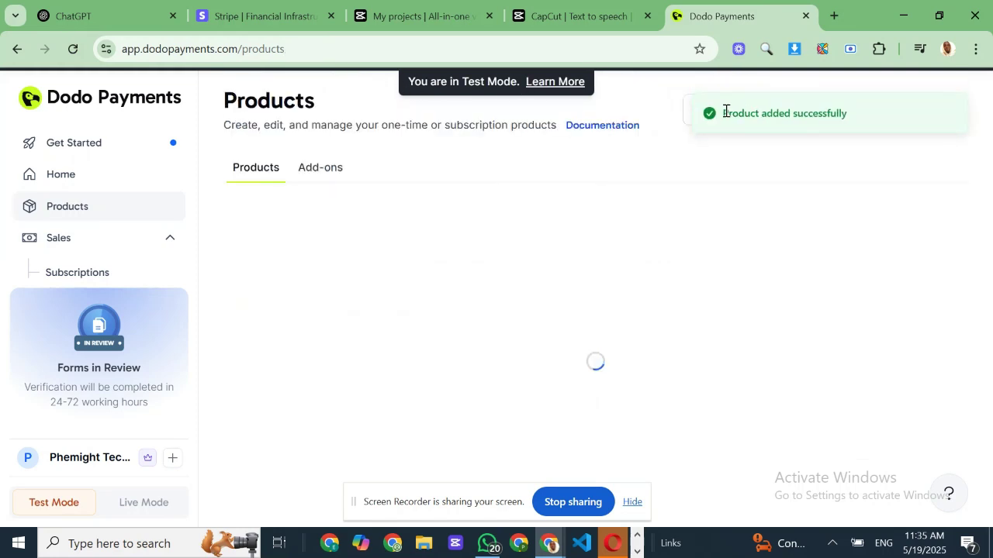
pyautogui.moveTo(725, 112); pyautogui.dragTo(886, 120)
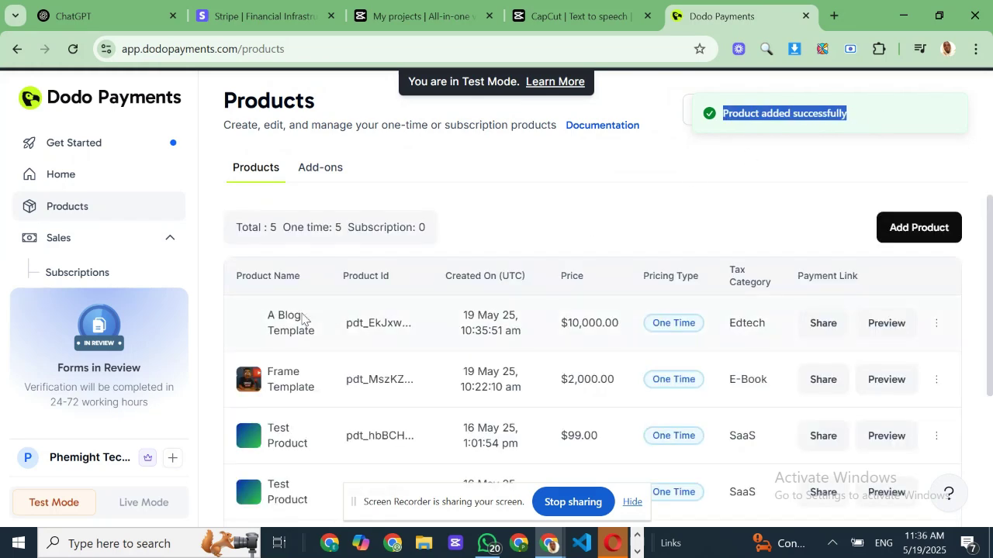
pyautogui.click(822, 326)
# - Copy the whole payment link and open a new browser tab
pyautogui.scroll(-1, 372, 353)
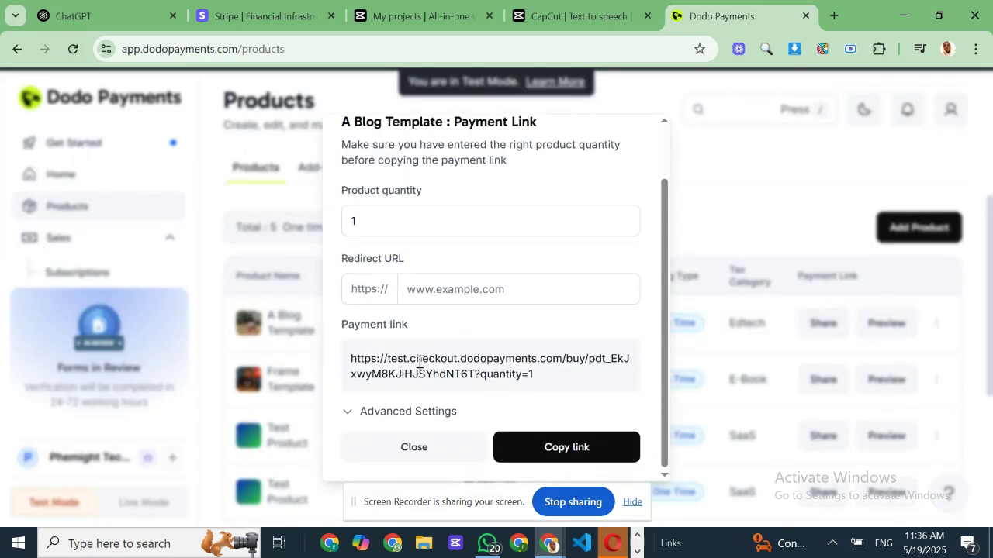
pyautogui.doubleClick(417, 361)
pyautogui.click(417, 361)
pyautogui.tripleClick(453, 364)
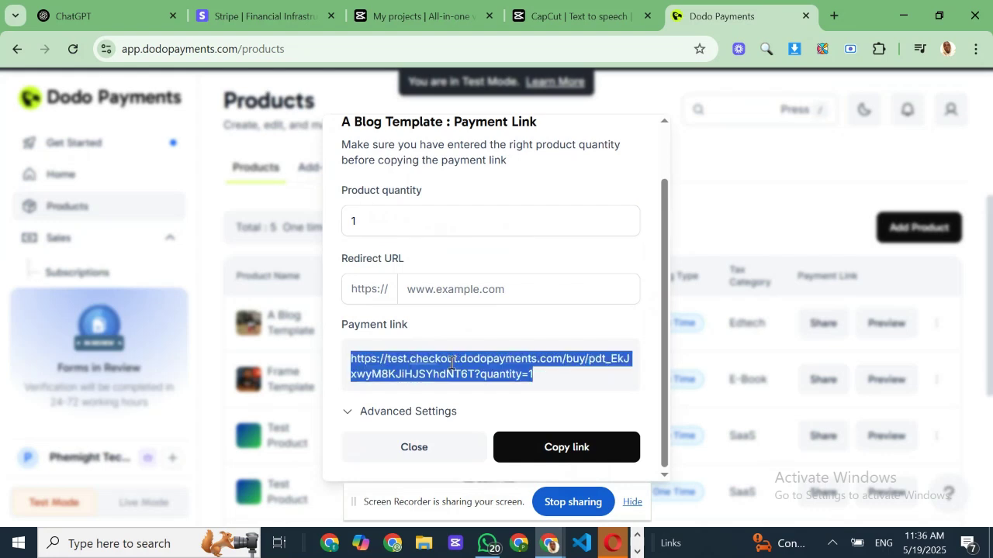
pyautogui.rightClick(451, 362)
pyautogui.click(473, 200)
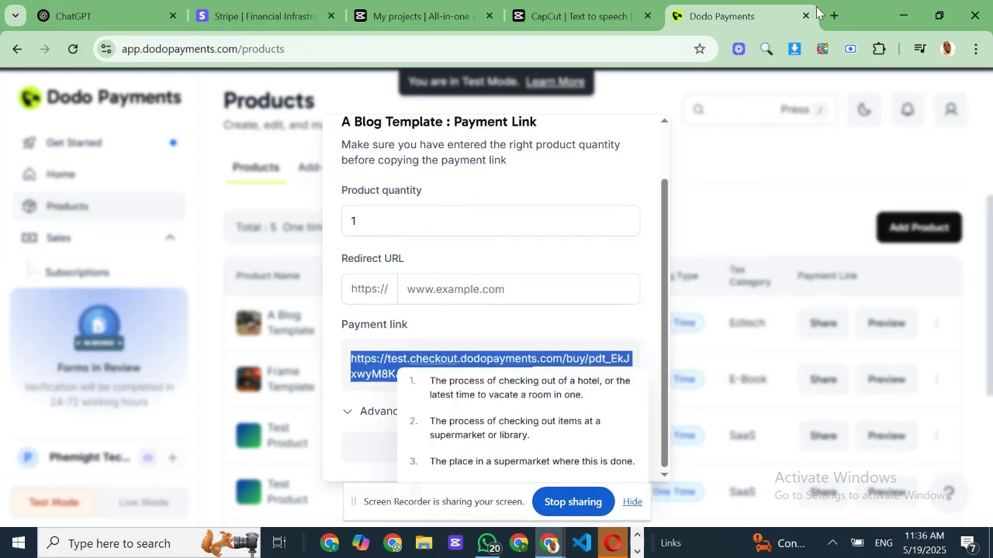
pyautogui.click(834, 15)
# - Paste the copied payment link into the new tab's address bar and load the checkout page
pyautogui.click(455, 47)
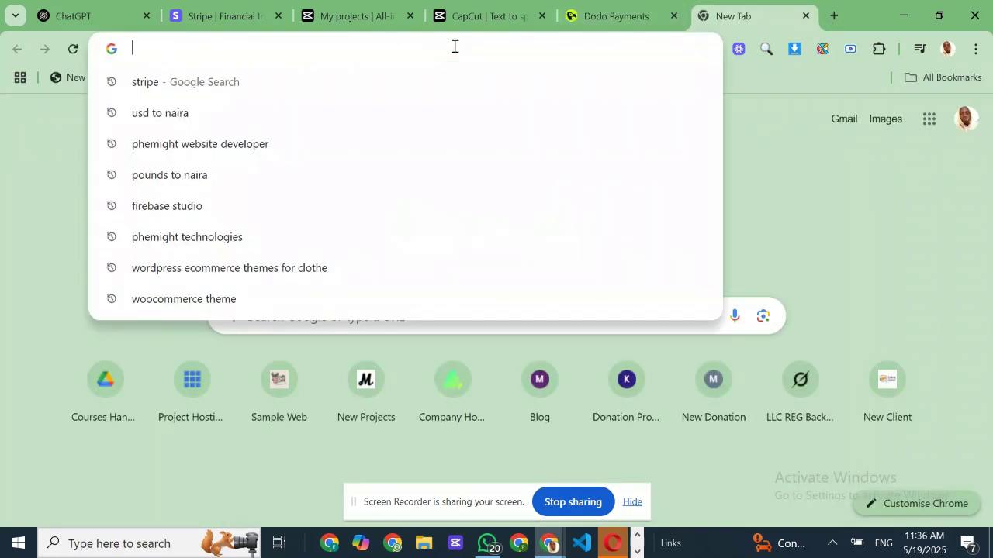
pyautogui.hotkey('ctrl', 'v')
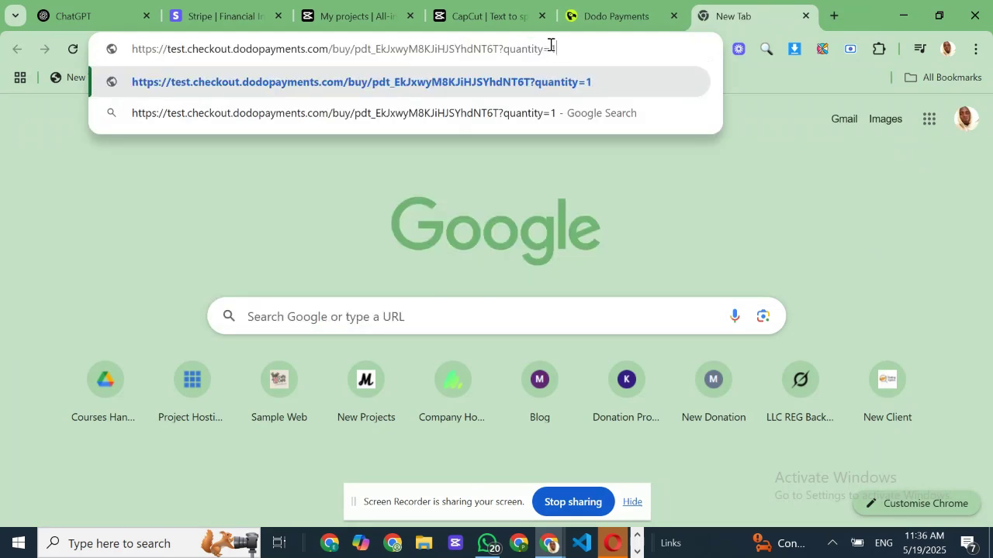
pyautogui.moveTo(551, 45); pyautogui.dragTo(133, 47)
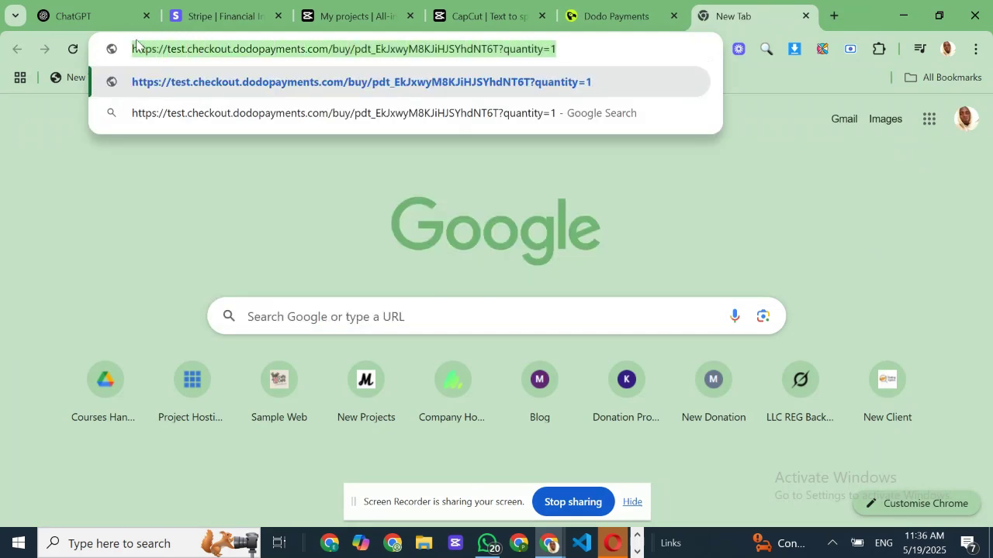
pyautogui.click(684, 15)
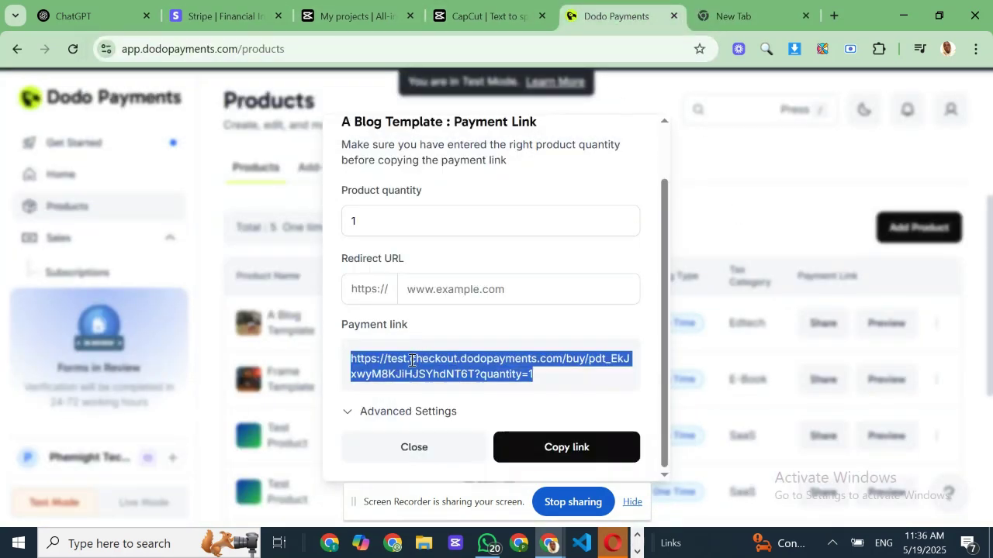
pyautogui.click(746, 11)
pyautogui.click(616, 45)
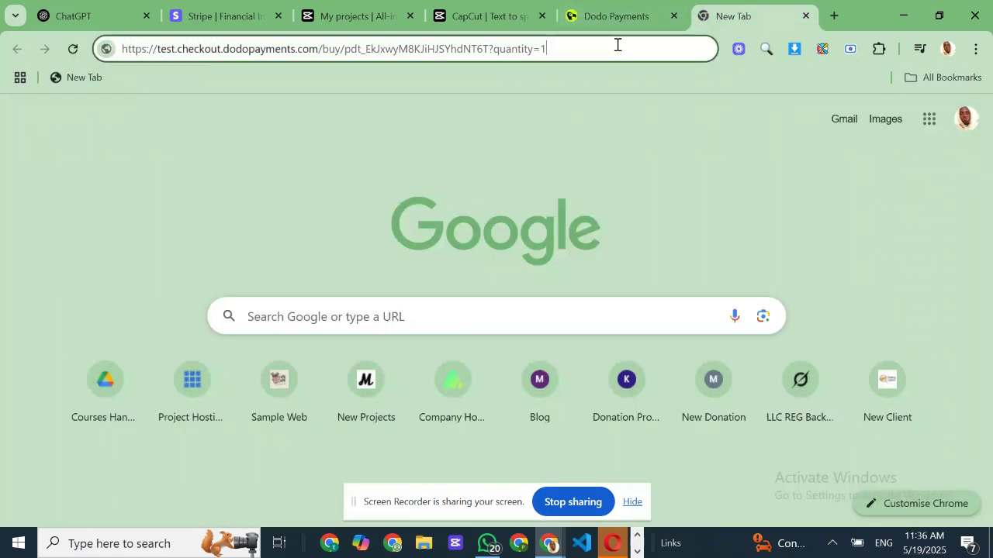
pyautogui.press('Return')
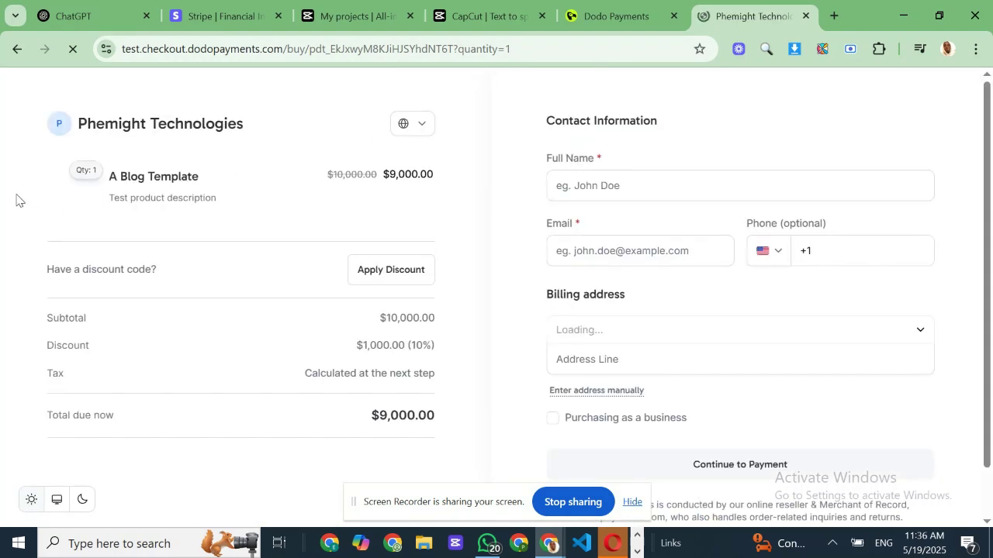
# - Close the Payment Link dialog on the dashboard and return to the checkout tab
pyautogui.tripleClick(145, 186)
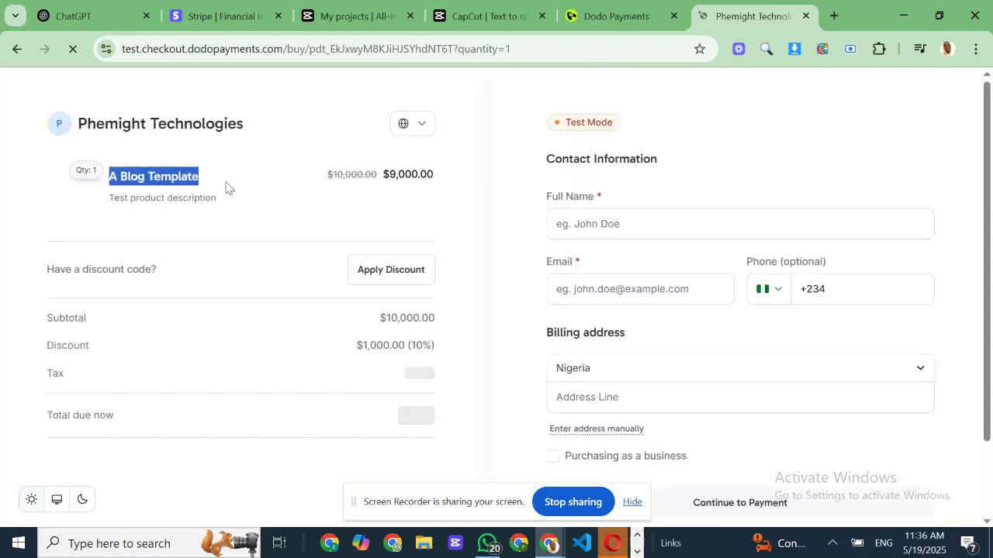
pyautogui.click(609, 16)
pyautogui.click(689, 190)
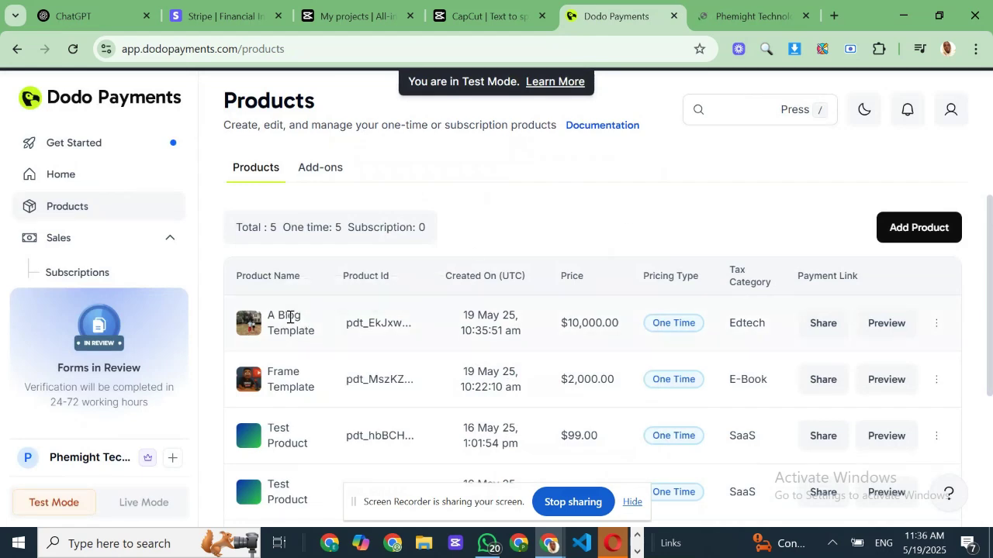
pyautogui.click(696, 9)
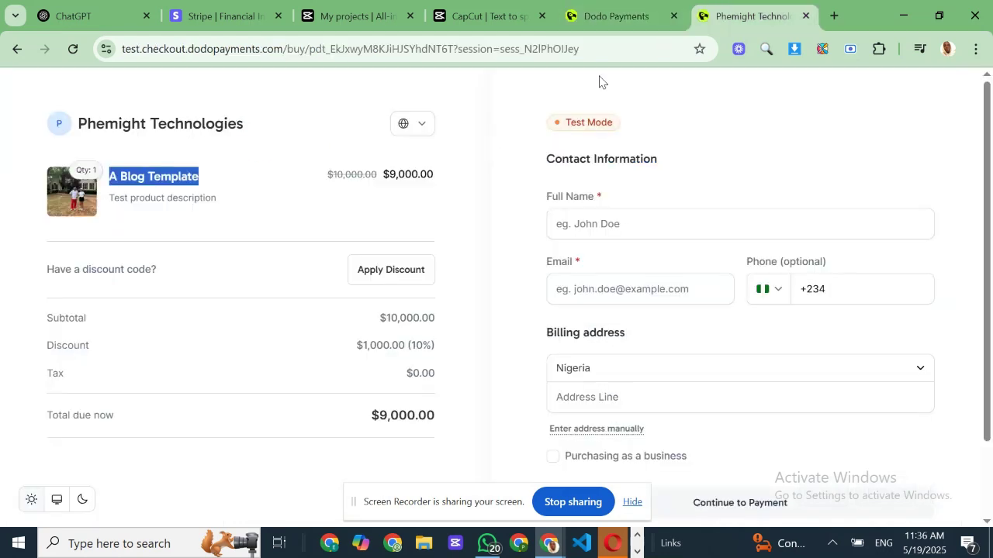
# - Check the totals: $10,000.00 subtotal, $1,000.00 (10%) discount, $9,000.00 due
pyautogui.moveTo(372, 435); pyautogui.dragTo(428, 416)
pyautogui.click(336, 362)
pyautogui.moveTo(378, 318); pyautogui.dragTo(430, 321)
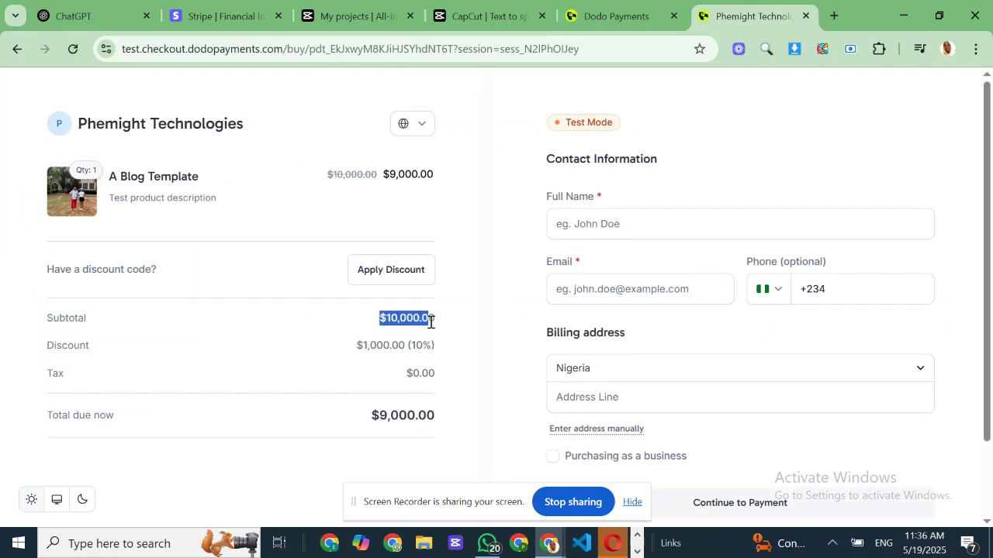
pyautogui.moveTo(338, 351); pyautogui.dragTo(438, 359)
pyautogui.scroll(-2, 596, 350)
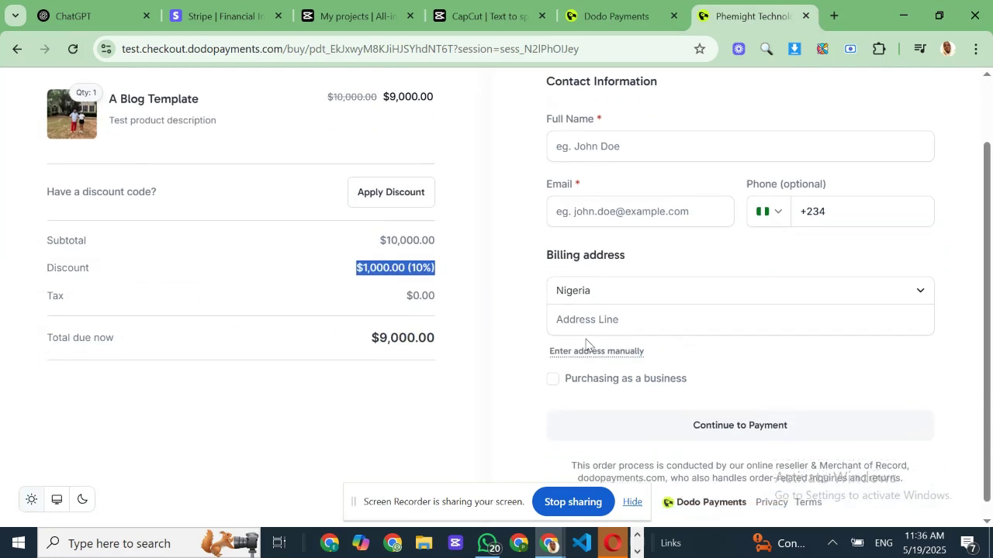
pyautogui.scroll(2, 575, 315)
# - Enter the buyer's full name, e-mail address and phone number
pyautogui.click(611, 224)
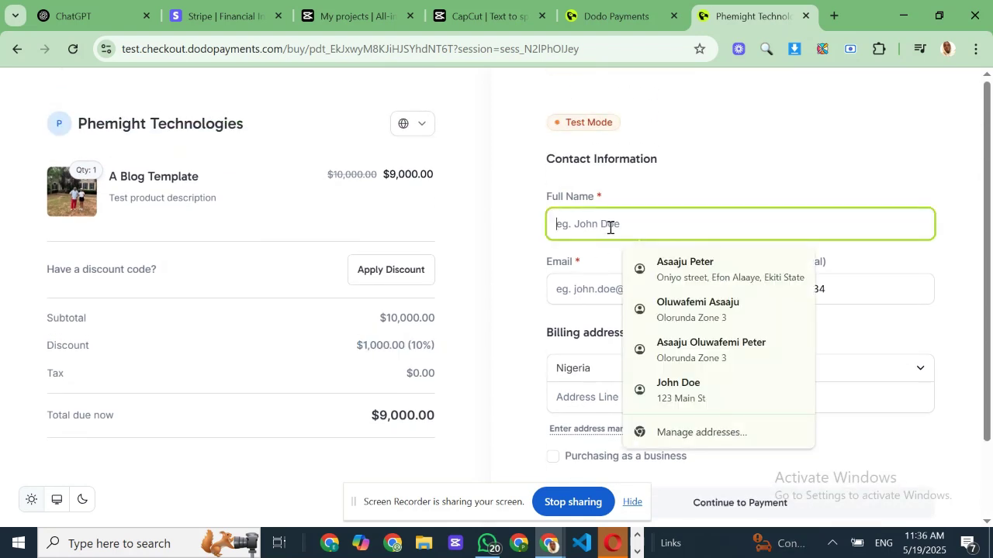
pyautogui.write('wd')
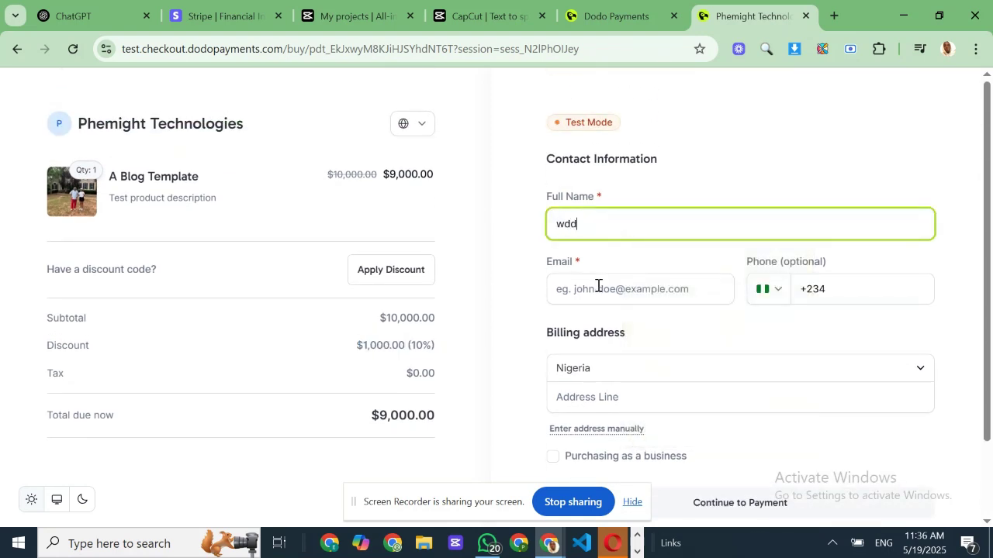
pyautogui.write('d')
pyautogui.click(598, 286)
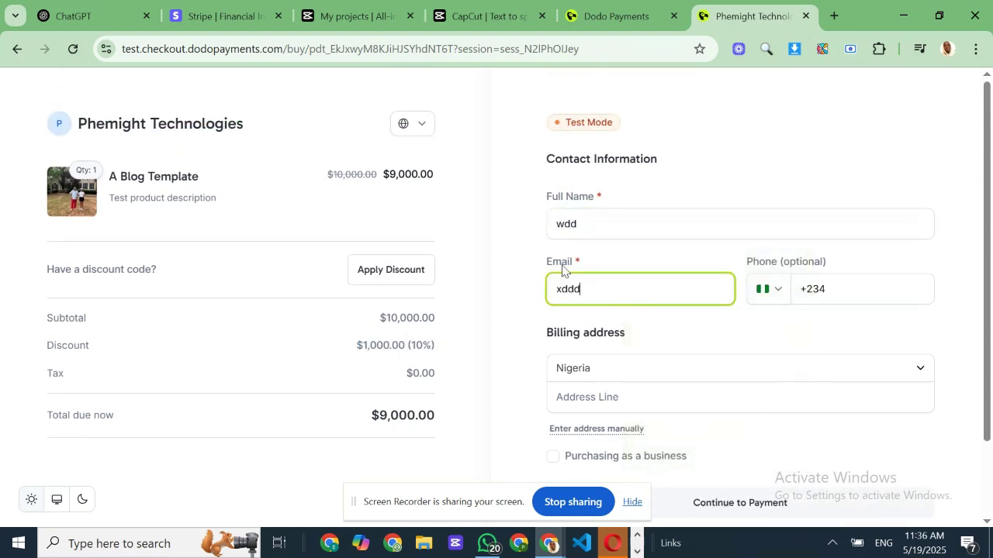
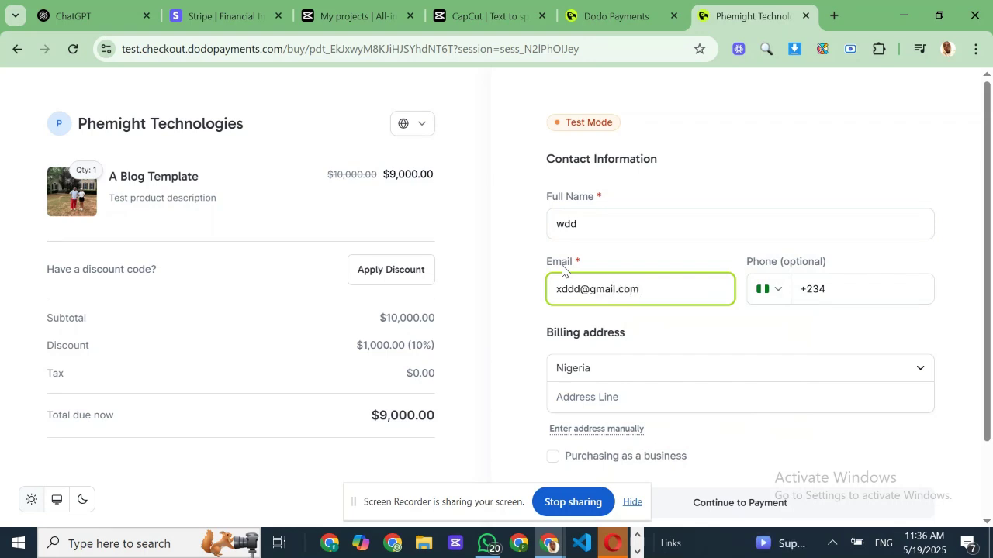
pyautogui.click(815, 289)
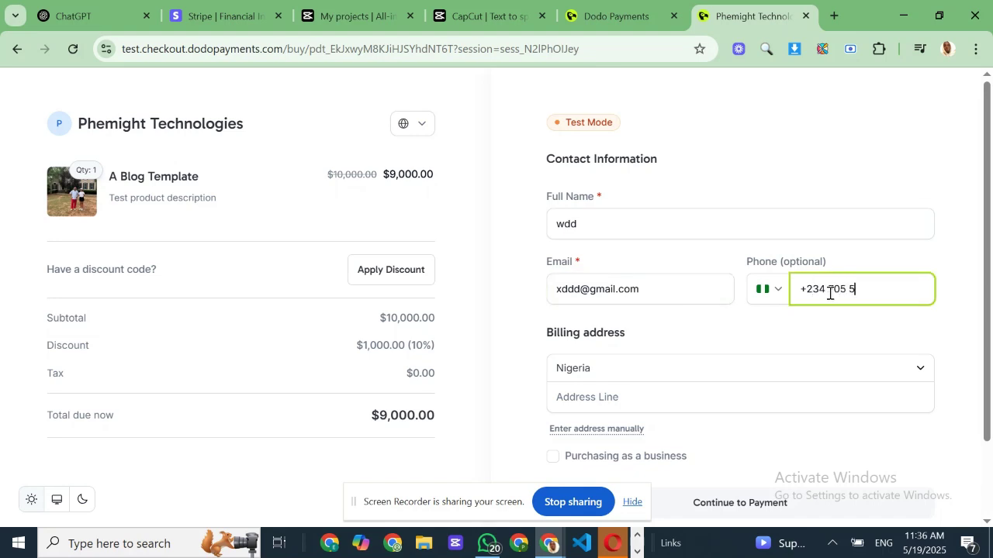
pyautogui.write('705 542 3')
# - Pick the King Richard School, Cyprus billing address, tick business purchase, and continue
pyautogui.click(643, 399)
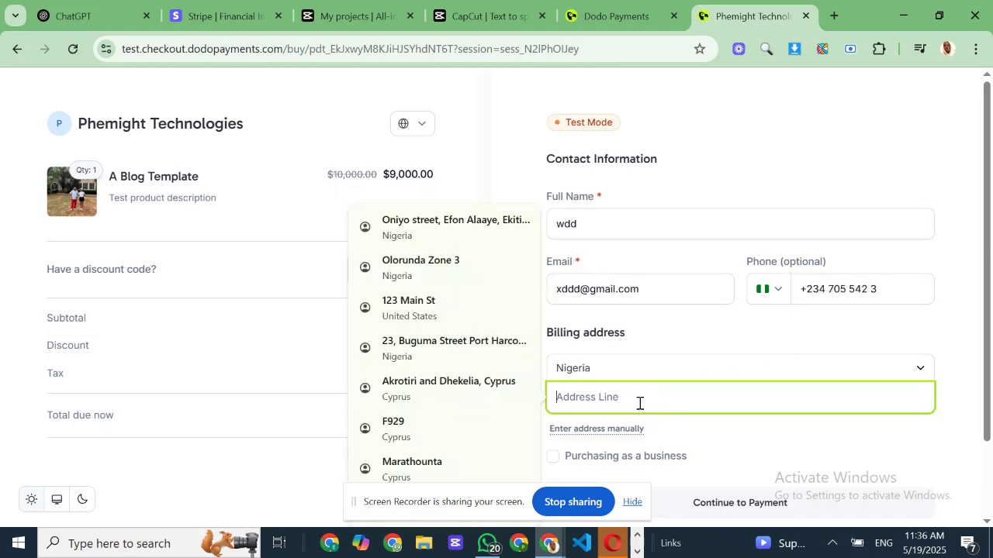
pyautogui.click(416, 390)
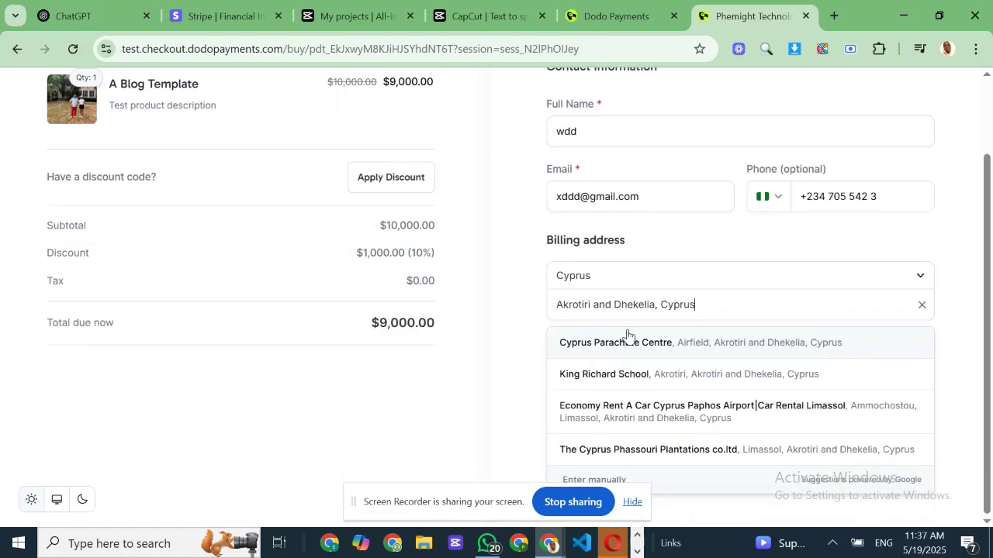
pyautogui.click(593, 361)
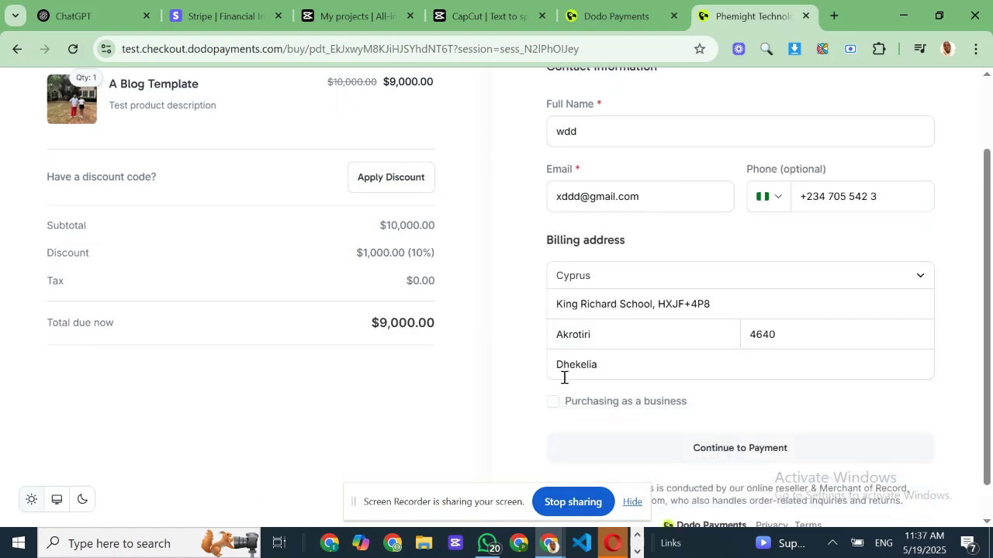
pyautogui.click(555, 403)
pyautogui.scroll(-1, 567, 414)
pyautogui.click(608, 354)
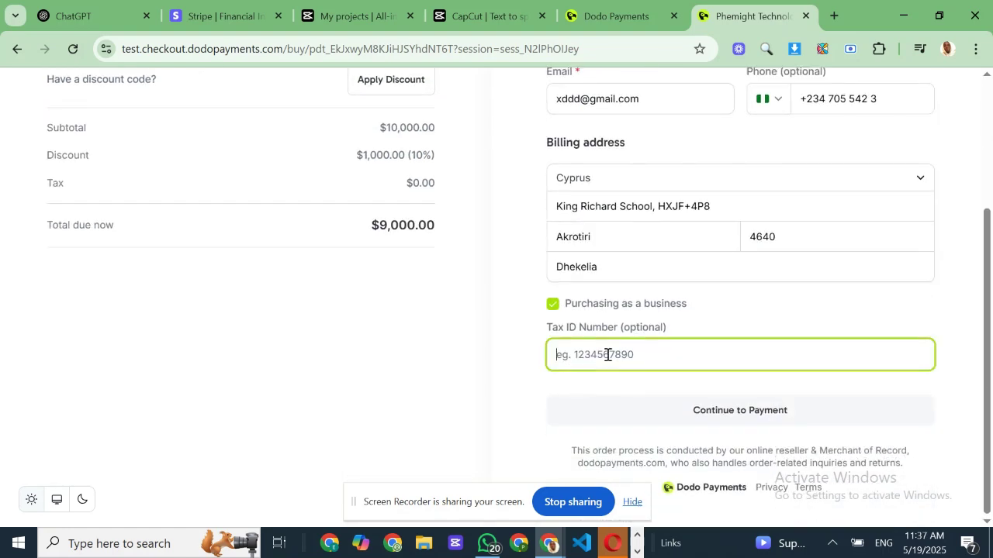
pyautogui.click(674, 418)
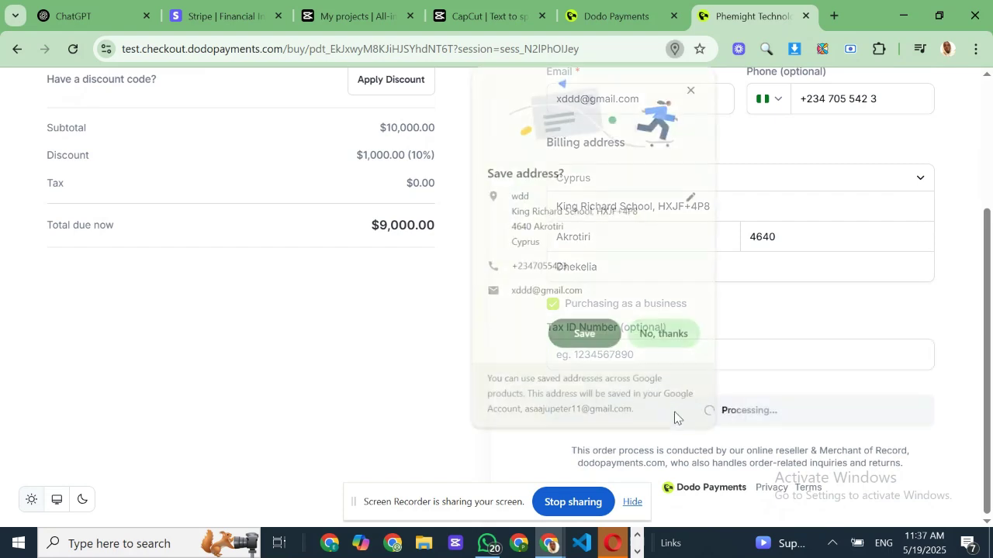
# - Decline saving the address in Chrome and wait for the card payment form
pyautogui.click(656, 338)
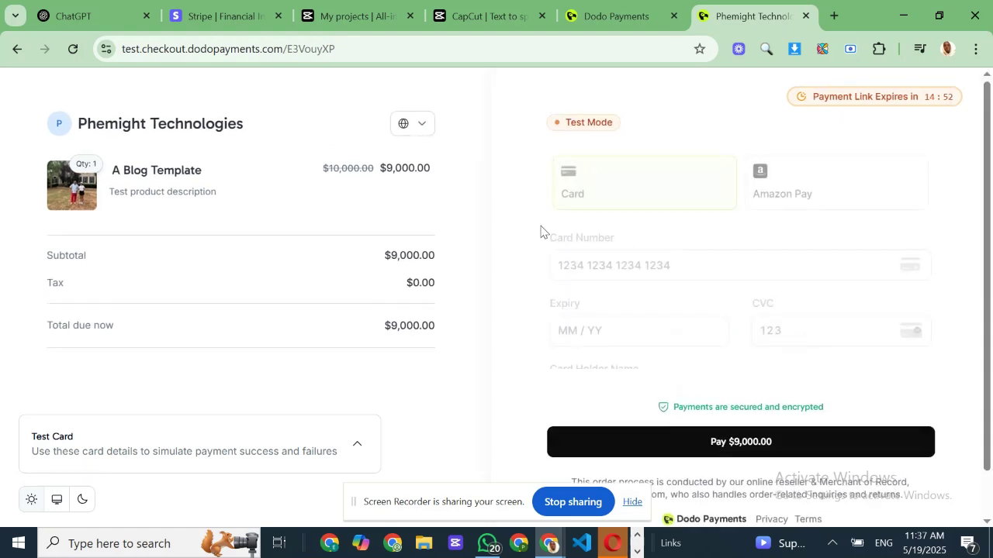
pyautogui.scroll(-1, 591, 226)
pyautogui.scroll(1, 592, 223)
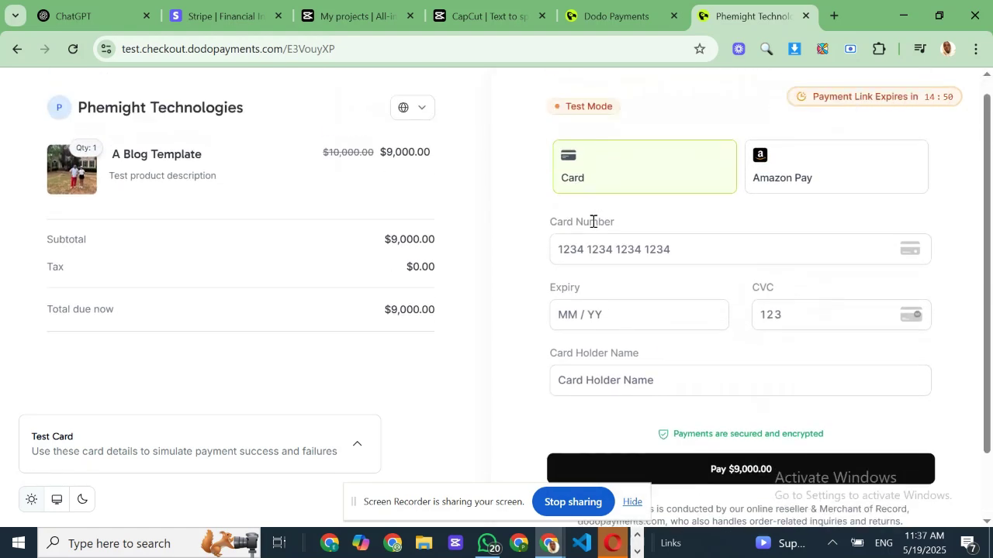
pyautogui.scroll(-1, 597, 229)
pyautogui.scroll(1, 612, 237)
pyautogui.scroll(-2, 629, 276)
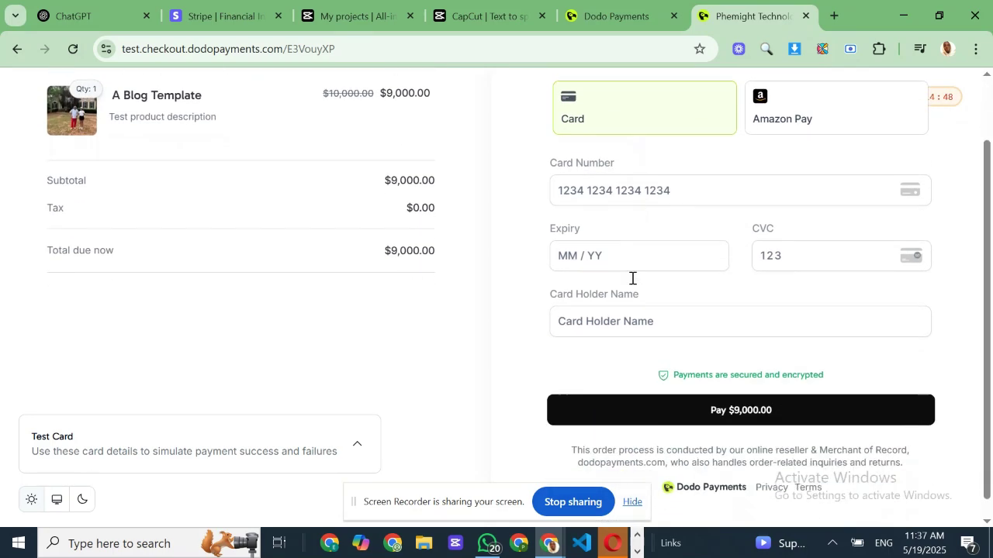
pyautogui.scroll(1, 640, 419)
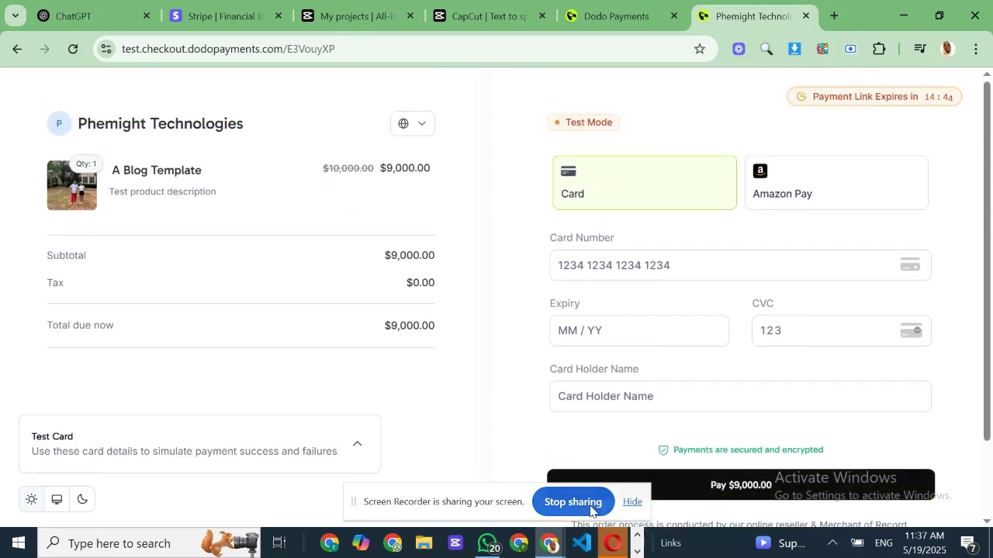
# - Dismiss the saved-card suggestions and expand the Test Card details panel
pyautogui.click(639, 270)
pyautogui.click(707, 245)
pyautogui.scroll(-1, 135, 401)
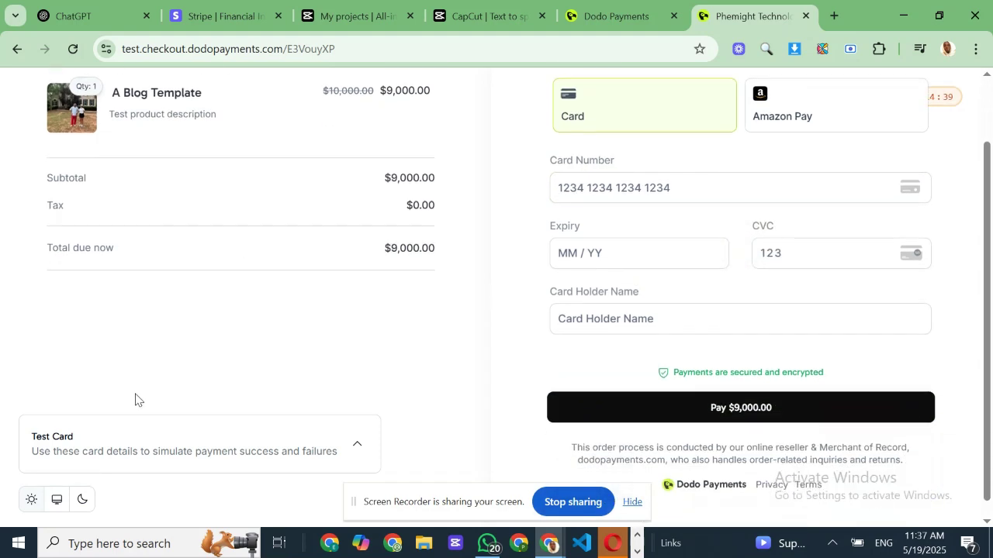
pyautogui.click(213, 461)
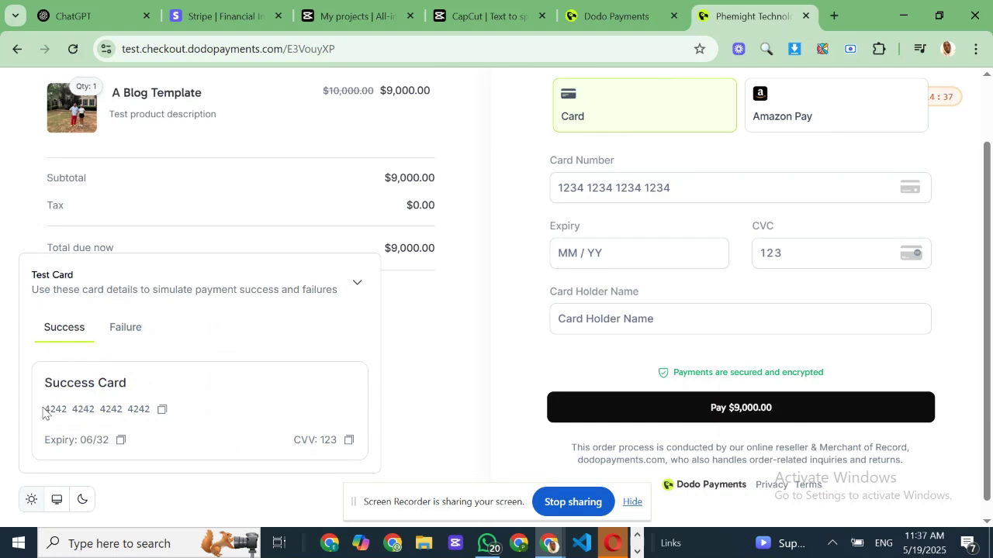
# - Paste the test success card number and 06/32 expiry into the card form
pyautogui.moveTo(43, 412); pyautogui.dragTo(159, 414)
pyautogui.click(161, 411)
pyautogui.click(591, 191)
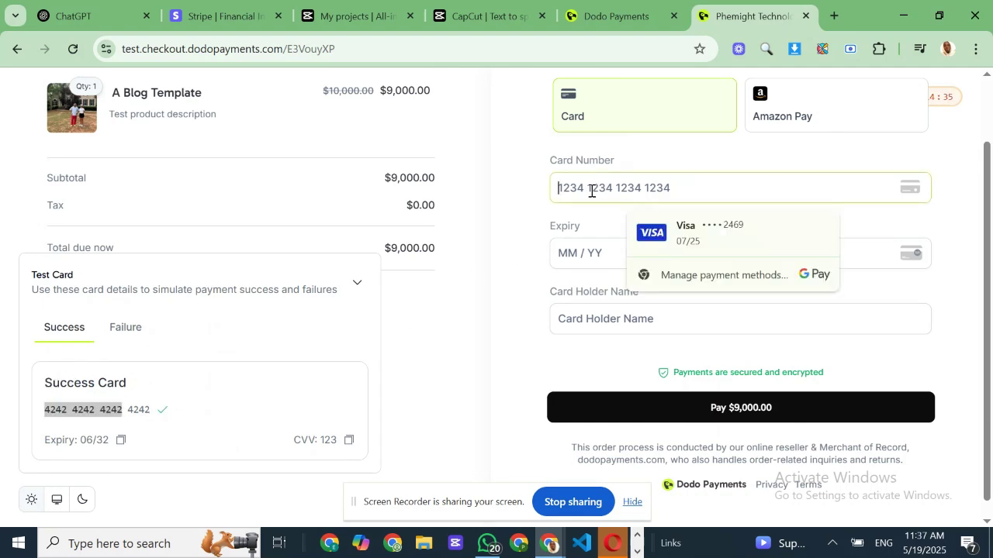
pyautogui.hotkey('ctrl', 'v')
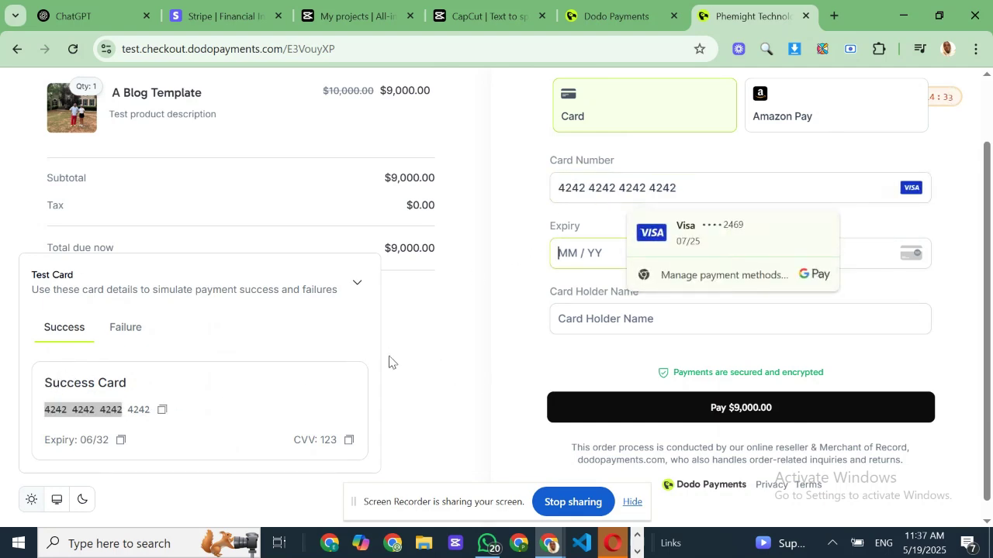
pyautogui.click(469, 339)
pyautogui.click(121, 441)
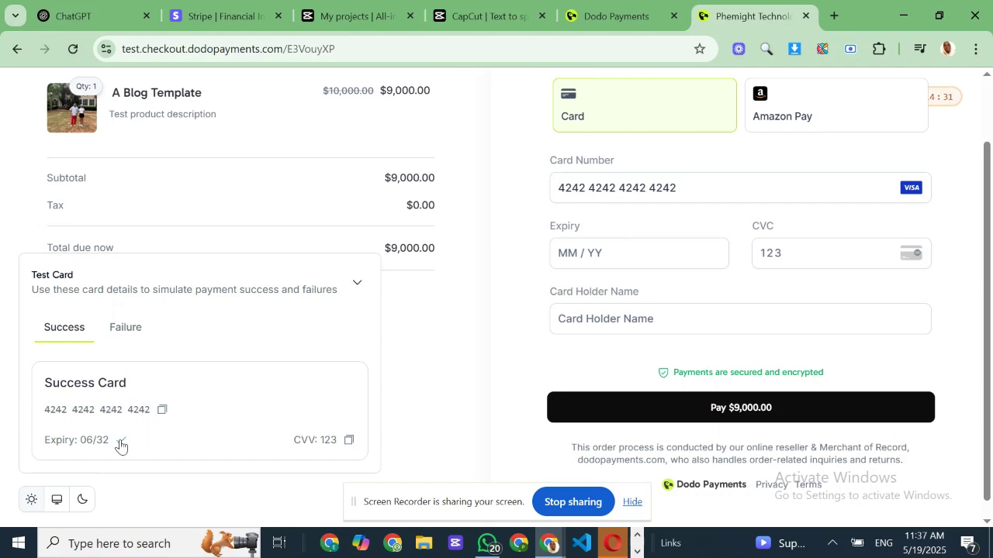
pyautogui.click(601, 253)
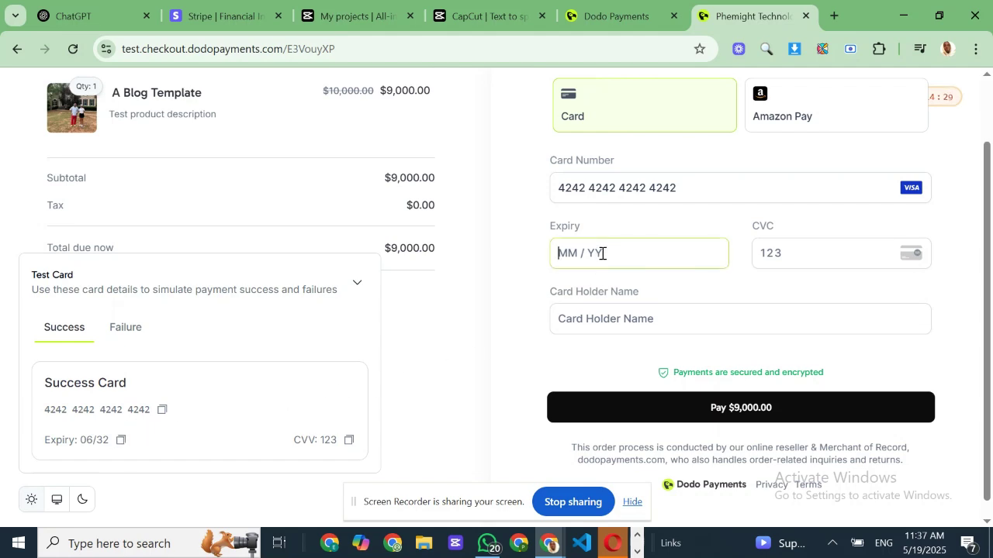
pyautogui.hotkey('ctrl', 'v')
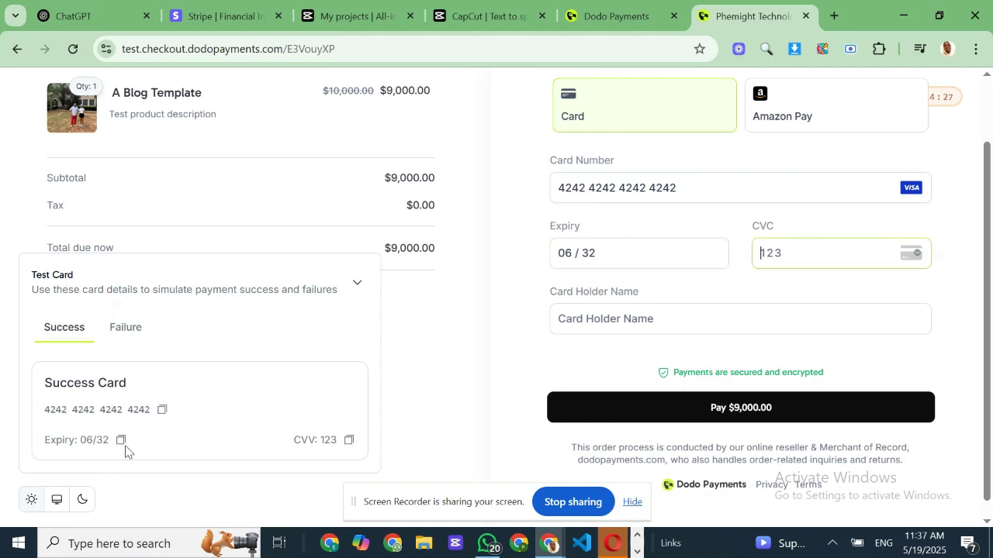
# - Fill in CVC 123 and 'Success Card' as the card holder name
pyautogui.click(350, 440)
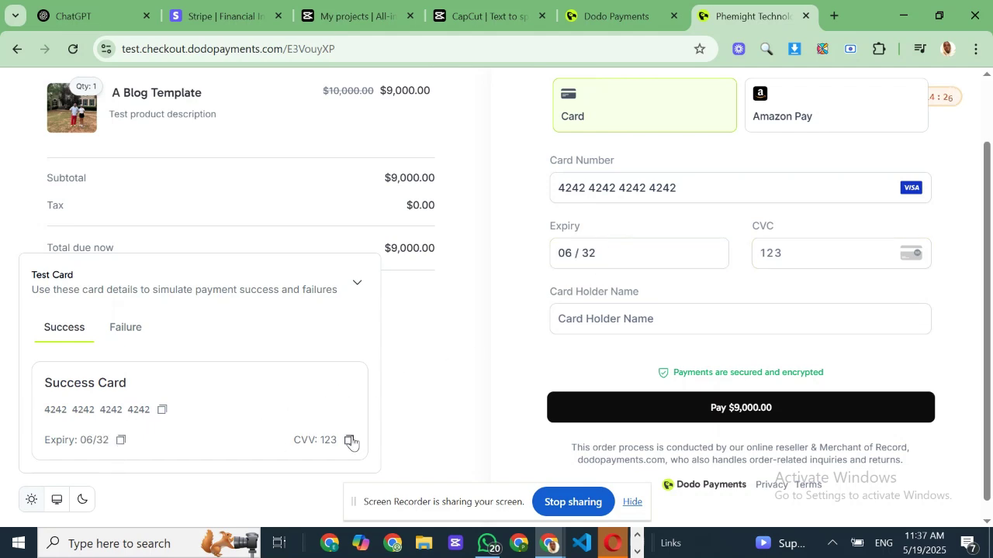
pyautogui.click(796, 255)
pyautogui.hotkey('ctrl', 'v')
pyautogui.tripleClick(79, 383)
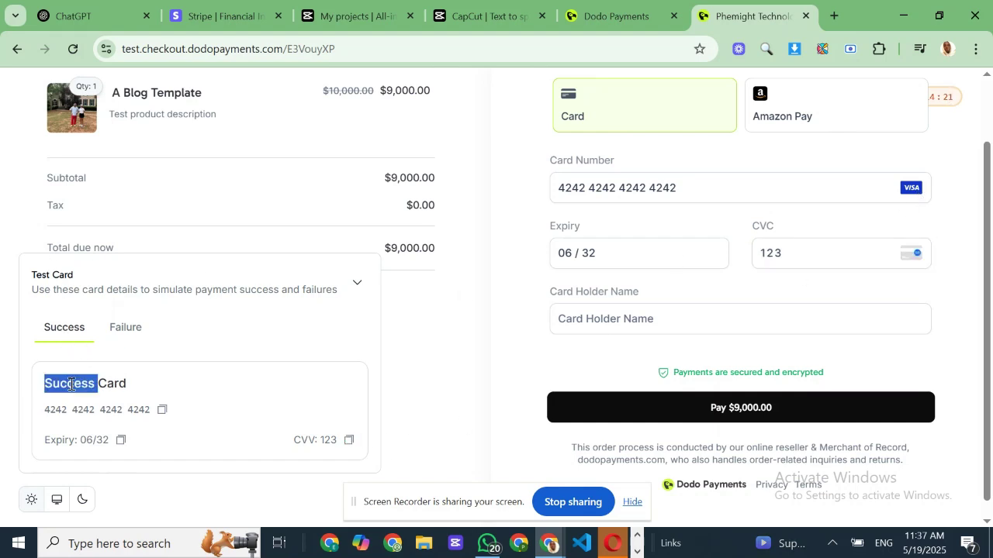
pyautogui.rightClick(79, 383)
pyautogui.click(116, 219)
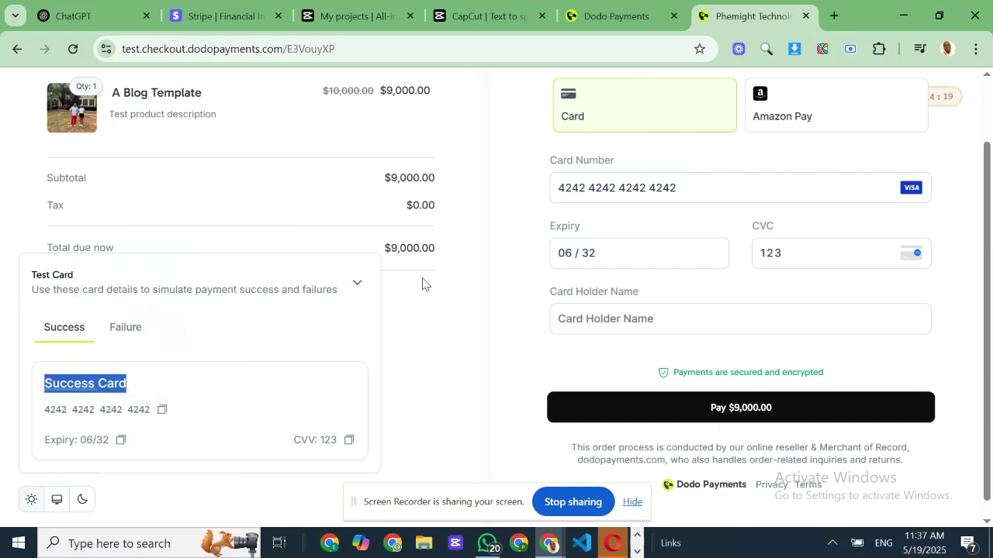
pyautogui.click(619, 318)
pyautogui.hotkey('ctrl', 'v')
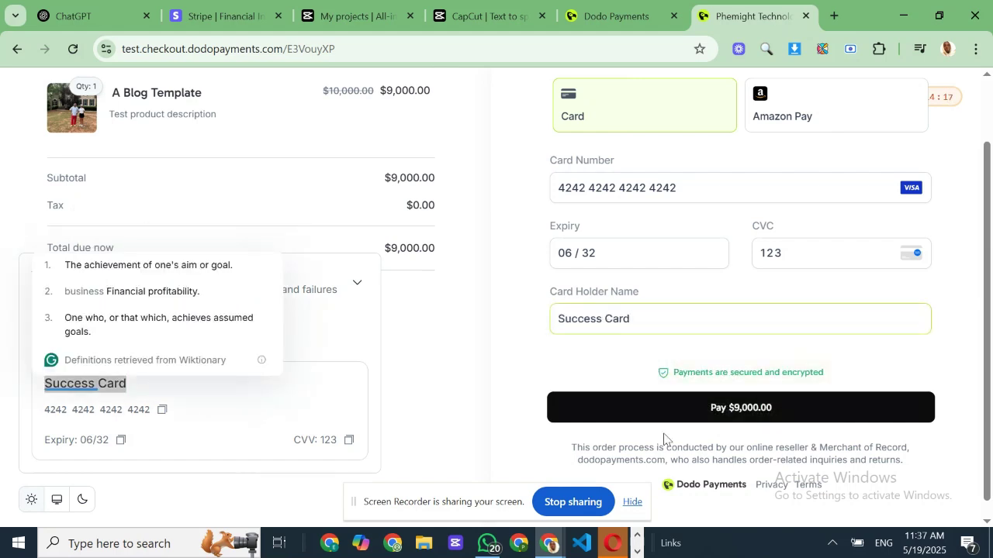
# - Submit the $9,000.00 payment and decline Chrome's offer to save the card
pyautogui.click(658, 412)
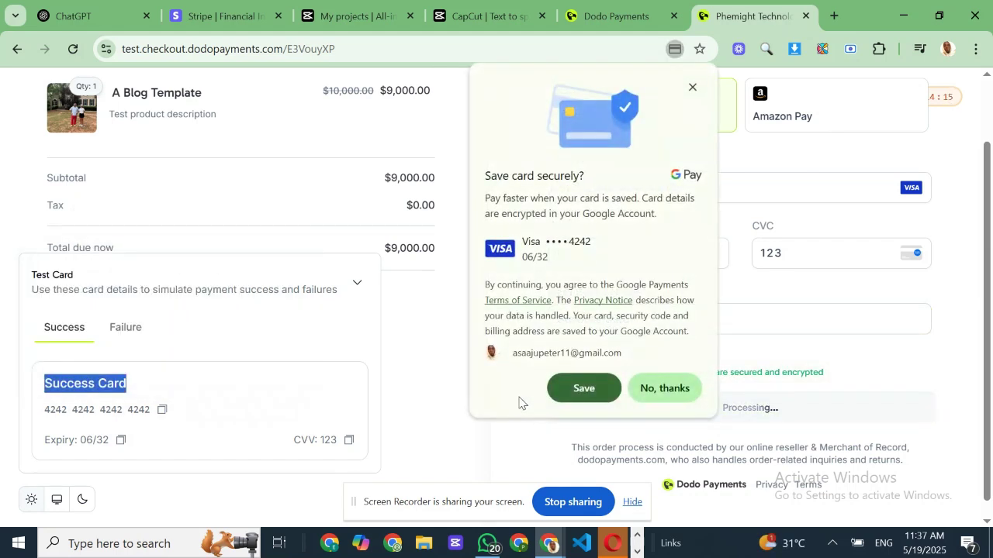
pyautogui.click(681, 392)
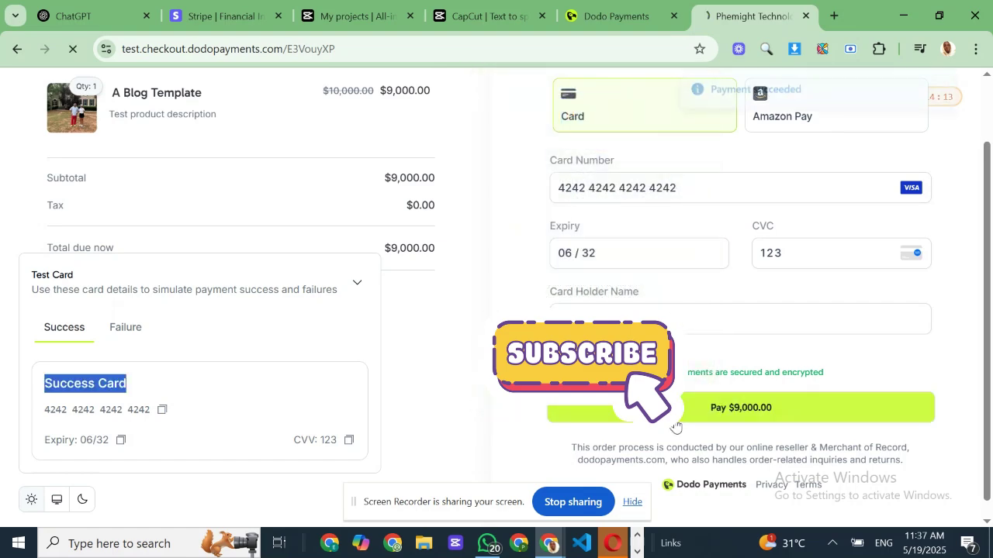